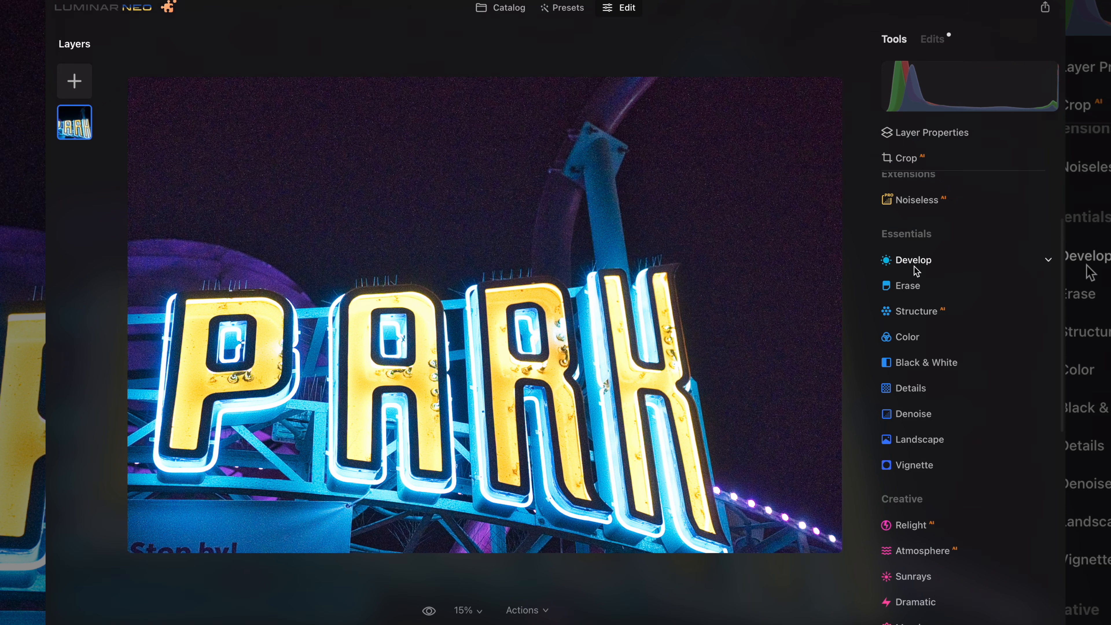
In Develop, lower the PARK sign photo's Shadows to -56 and reduce its Highlights.
click(914, 261)
drag(966, 460, 925, 451)
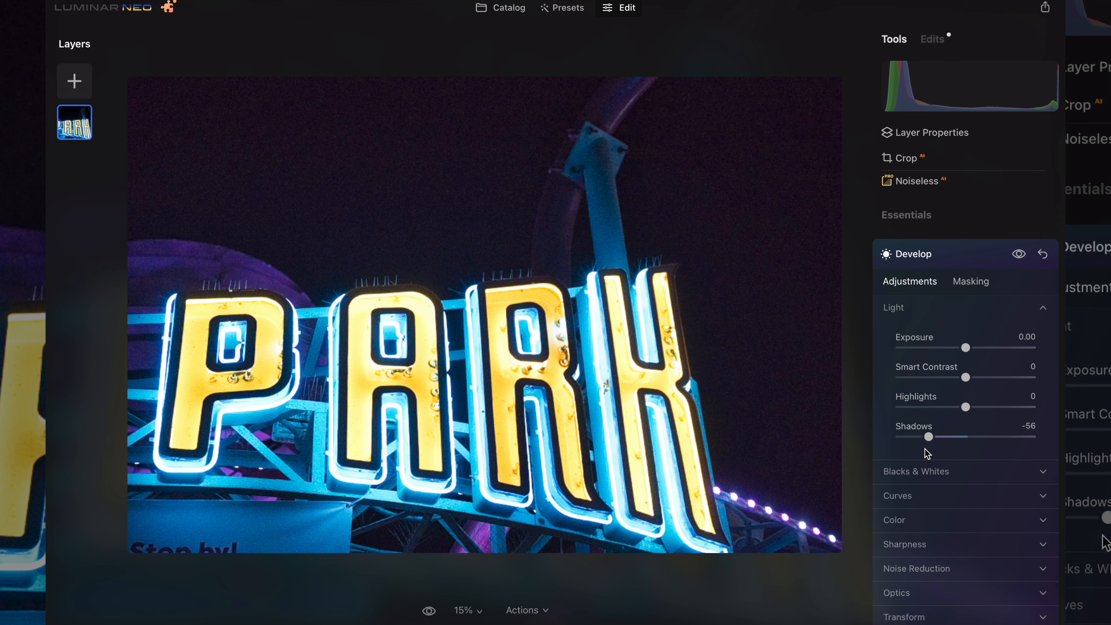
drag(968, 409, 932, 406)
click(916, 255)
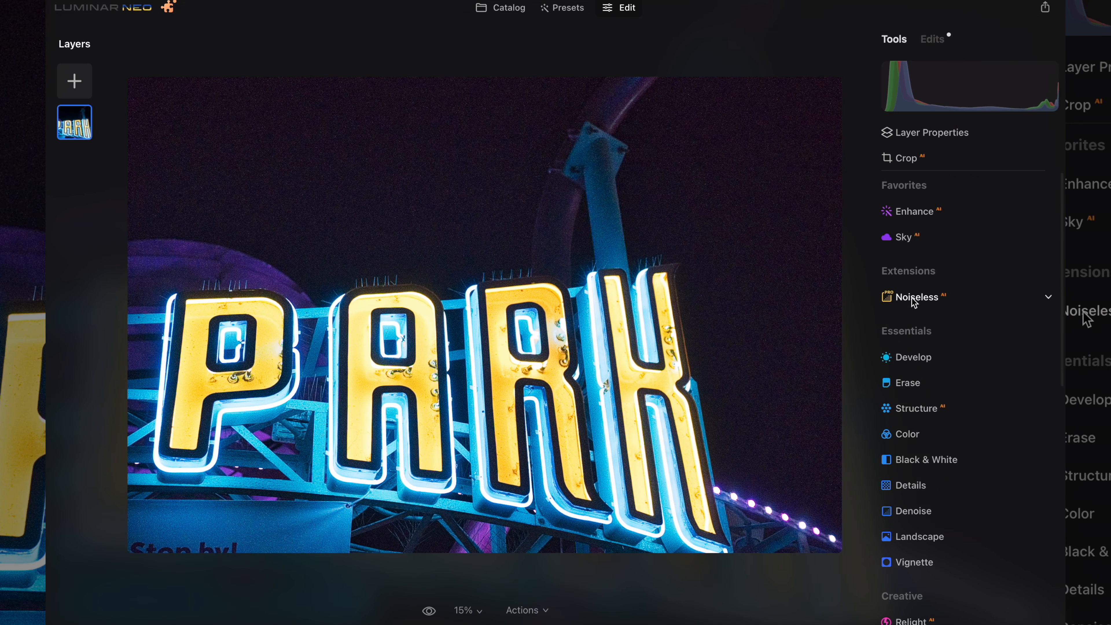
Check the installed extensions and apply Noiseless AI at High strength to the PARK sign photo.
click(912, 297)
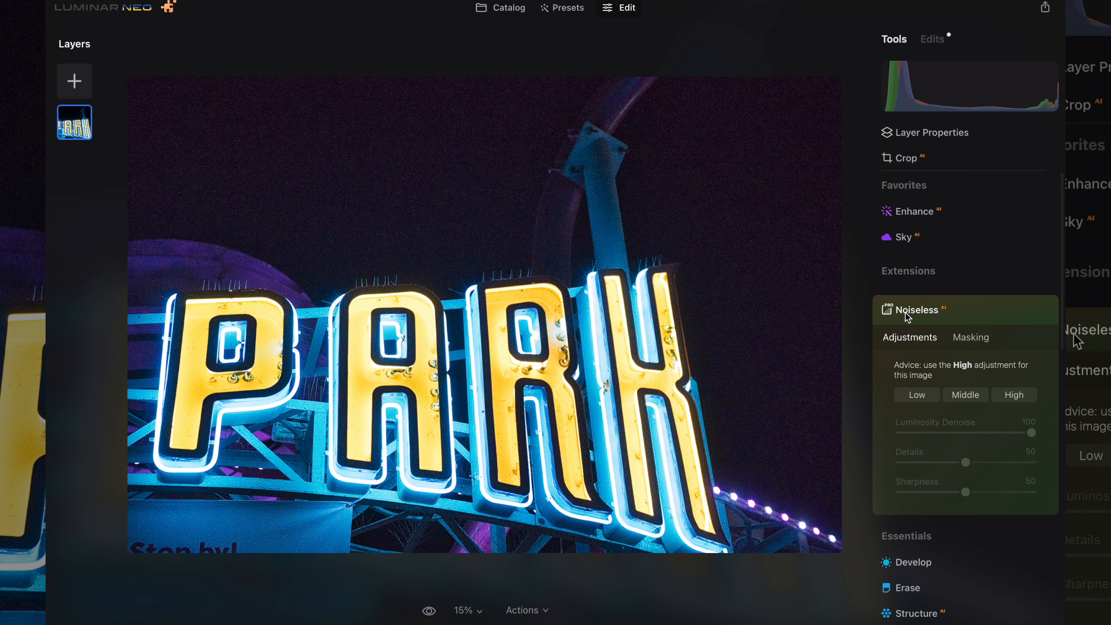
click(173, 13)
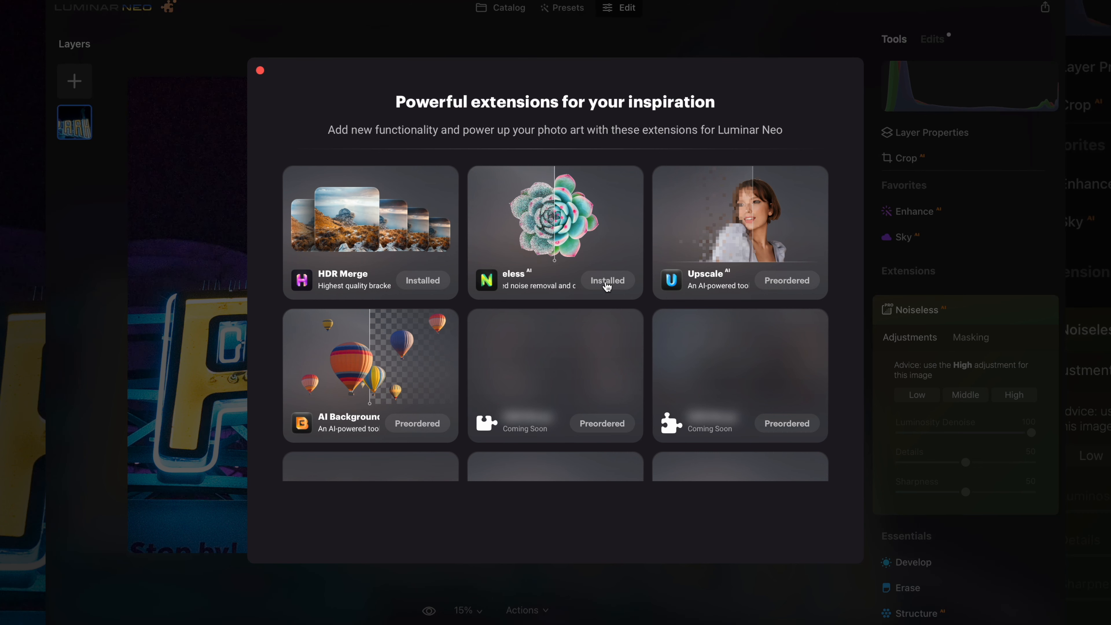
click(260, 71)
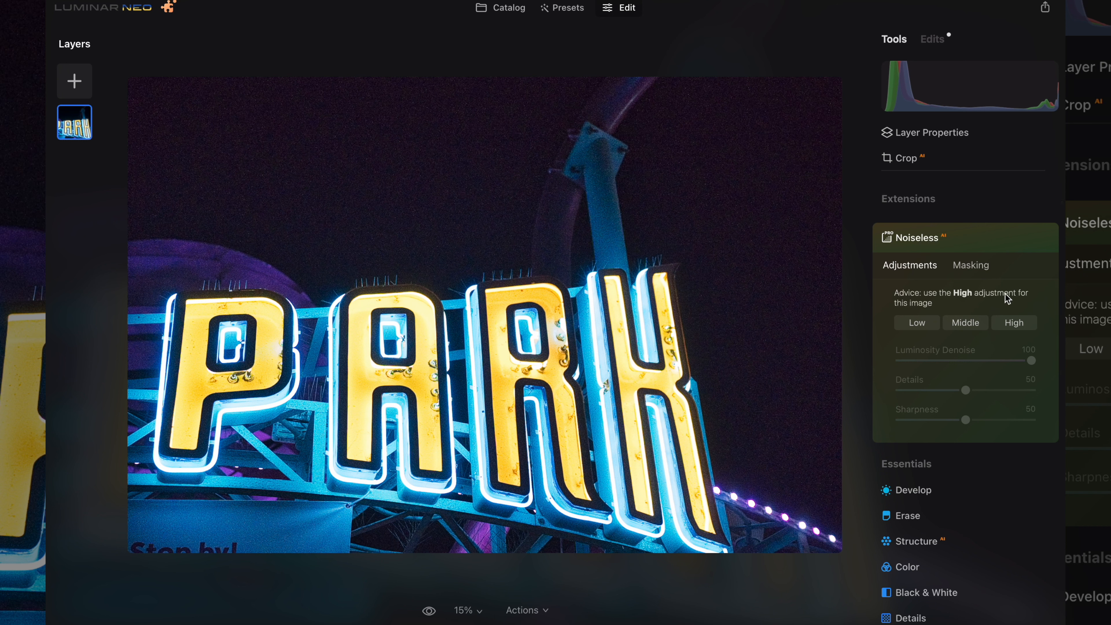
click(1013, 323)
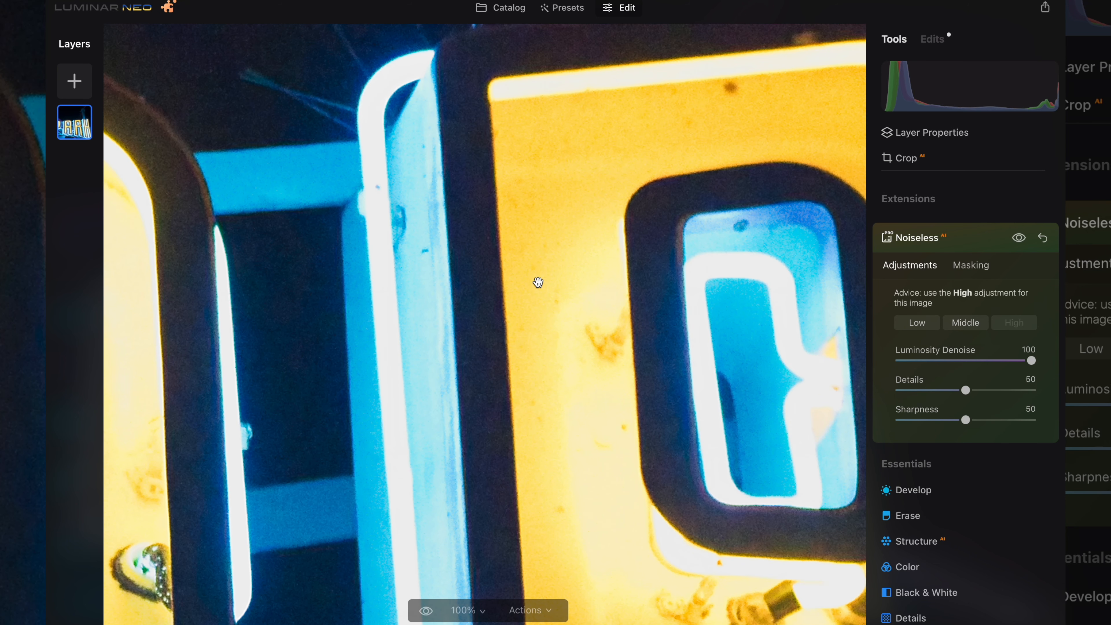
key(backslash)
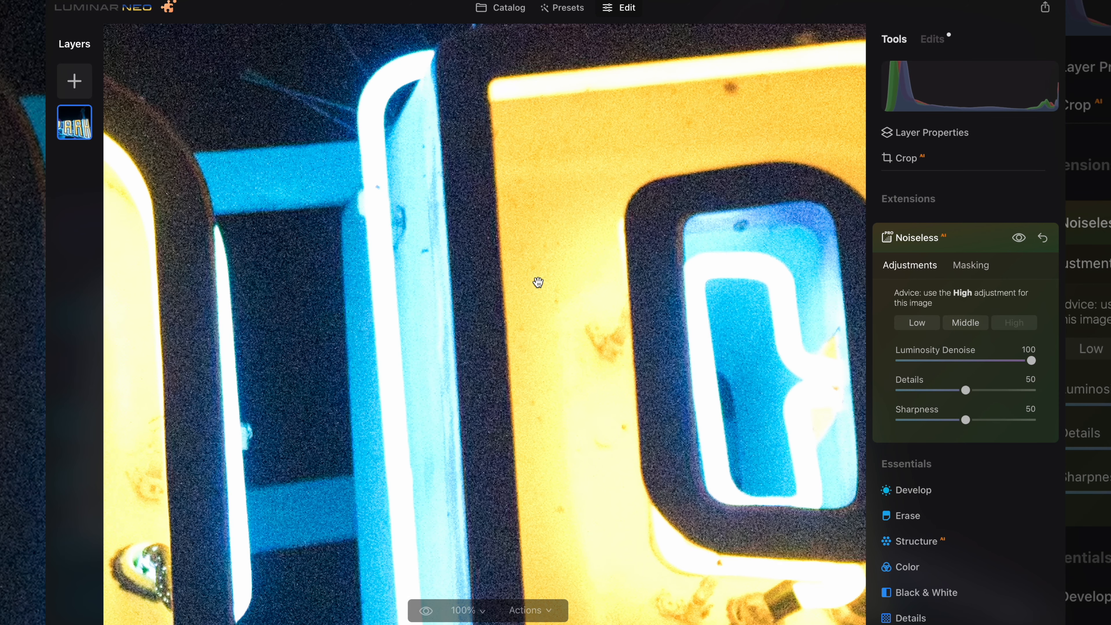
key(backslash)
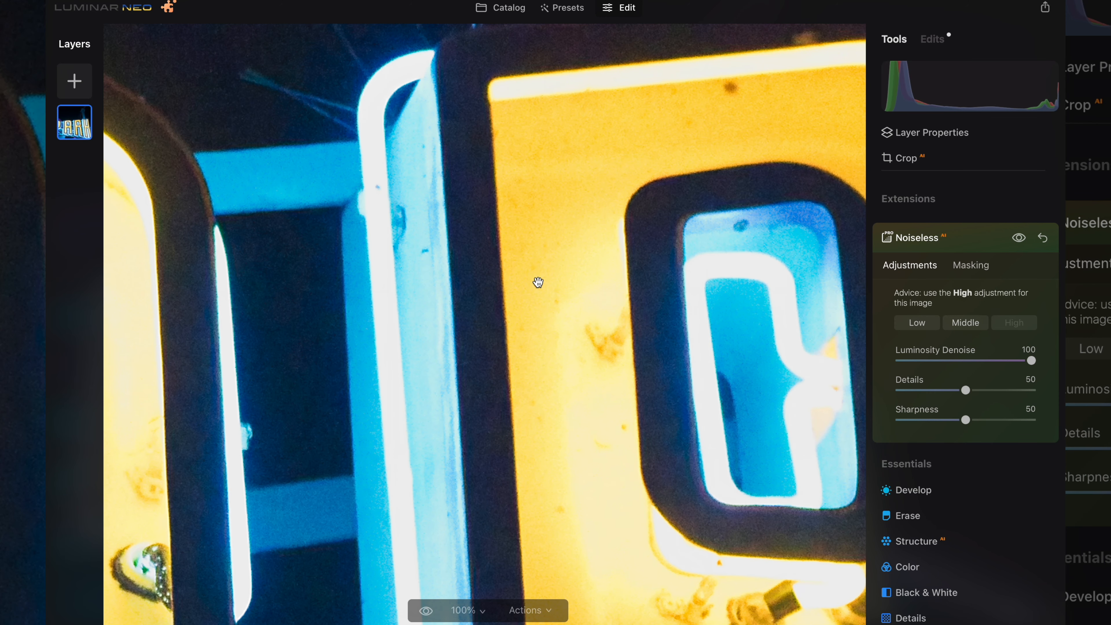
click(539, 283)
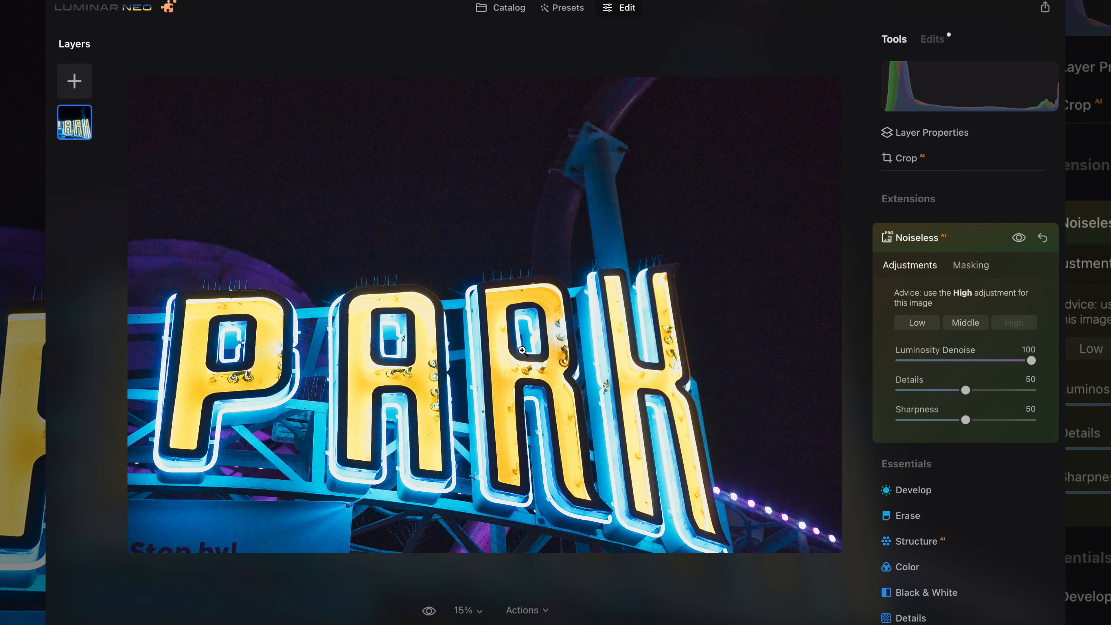
Set the Noiseless AI Details to 55 and Sharpness to 85, judging the sign's lettering at 100%.
click(472, 316)
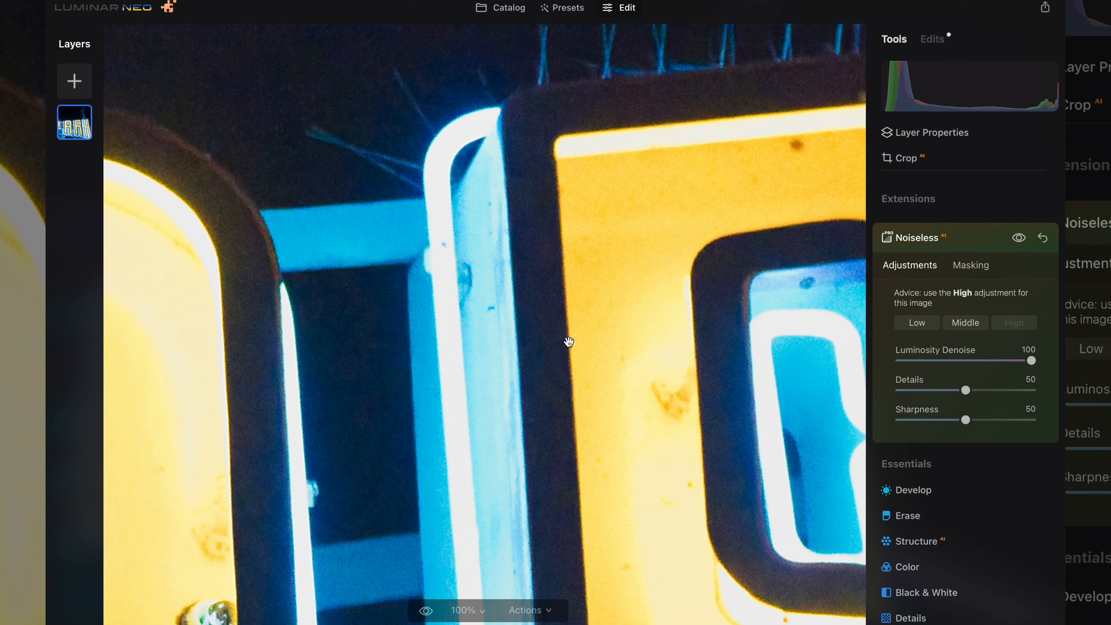
mouse_move(1033, 363)
mouse_down()
mouse_move(905, 363)
mouse_move(1042, 361)
mouse_move(892, 362)
mouse_move(1036, 367)
mouse_up()
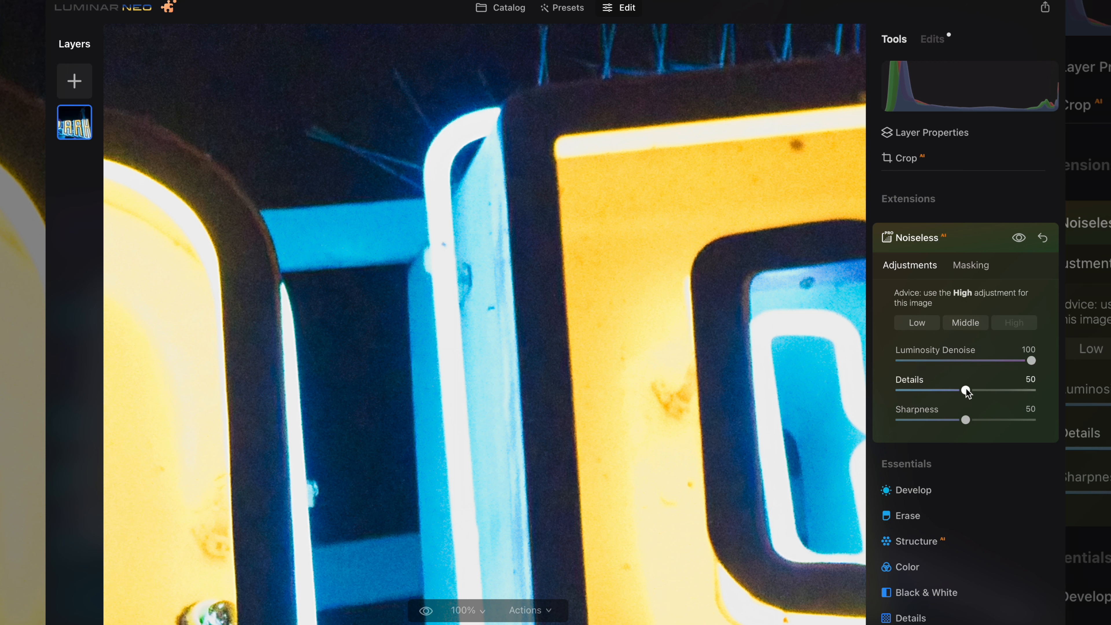
drag(965, 391, 1013, 421)
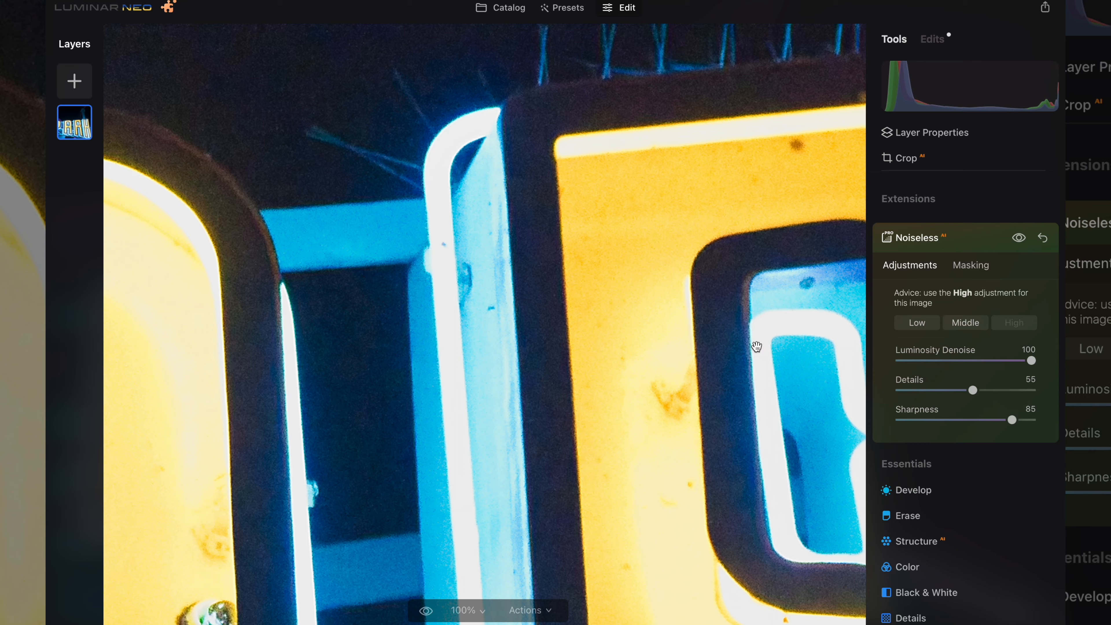
click(757, 347)
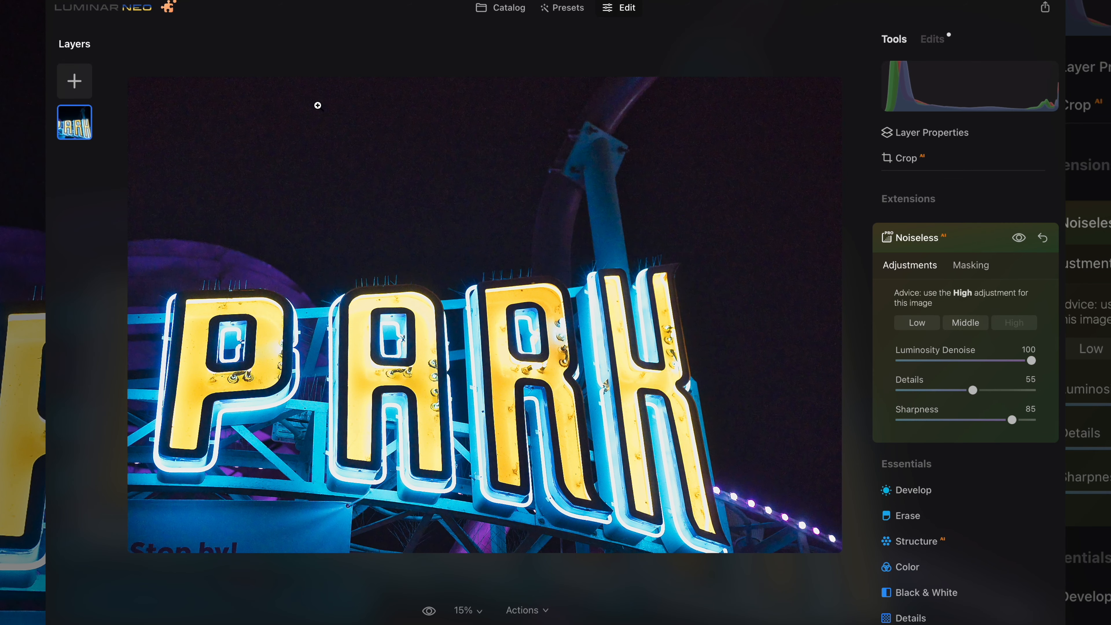
click(932, 243)
Add a subtle Mystical effect to the PARK sign photo by raising its Amount slightly.
scroll(935, 305, down, 4)
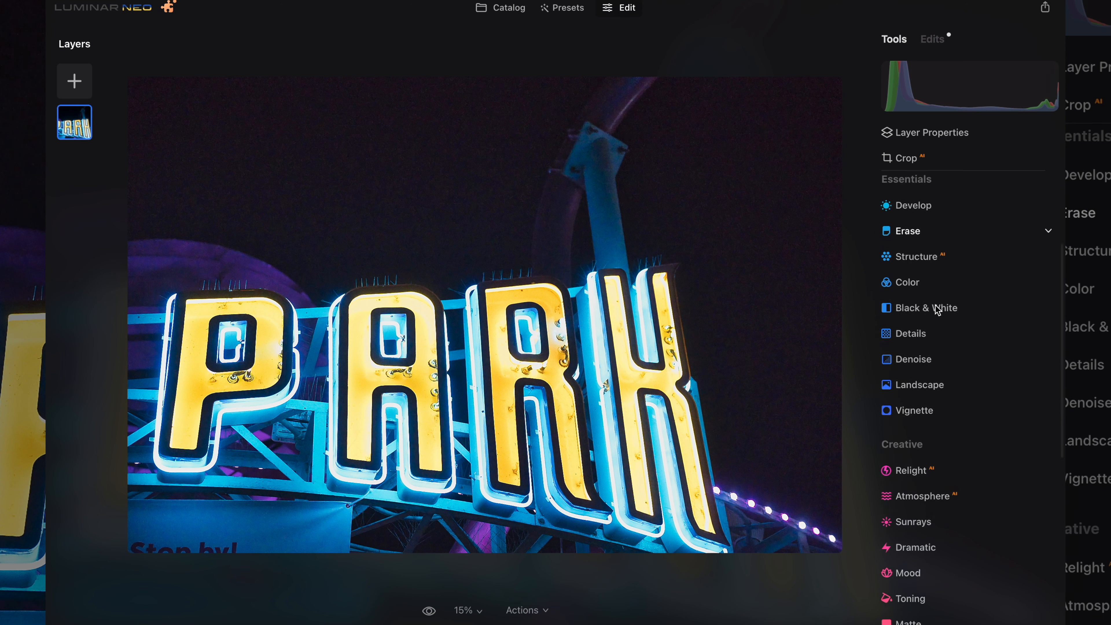
scroll(935, 305, down, 7)
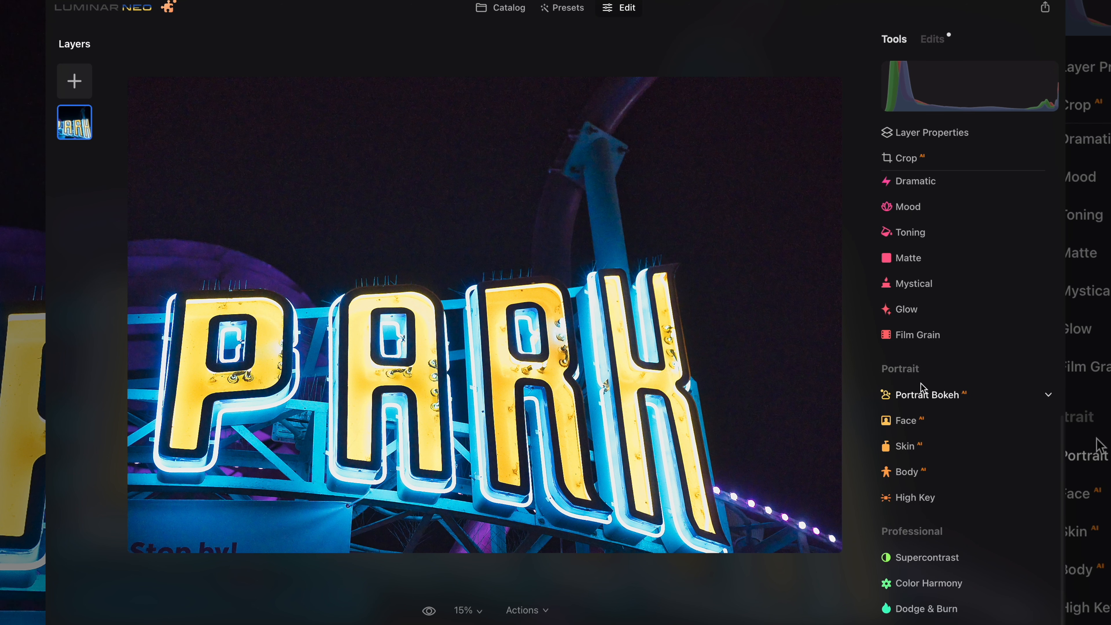
click(921, 292)
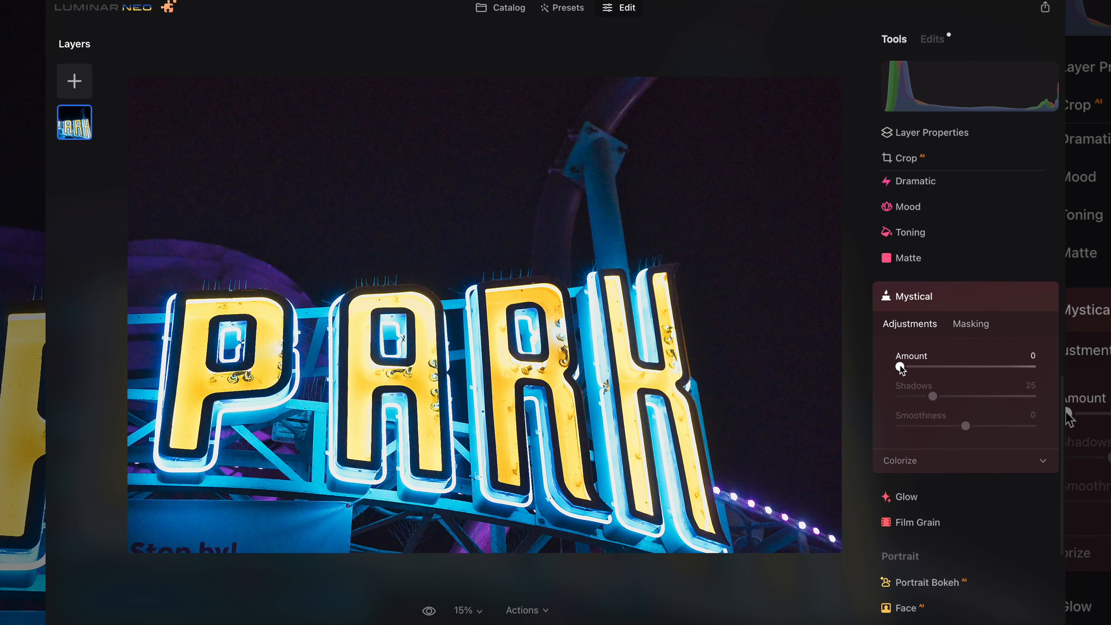
drag(900, 366, 925, 367)
click(906, 307)
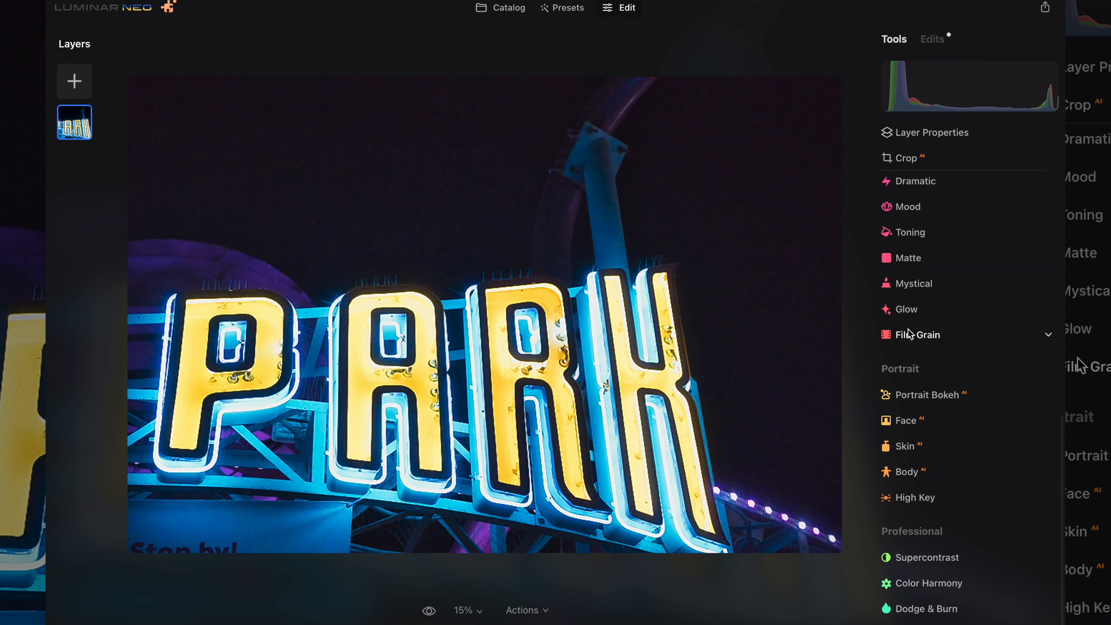
Add a light Glow to the PARK sign photo and compare the edit with the original.
click(908, 312)
drag(901, 415, 930, 415)
click(911, 321)
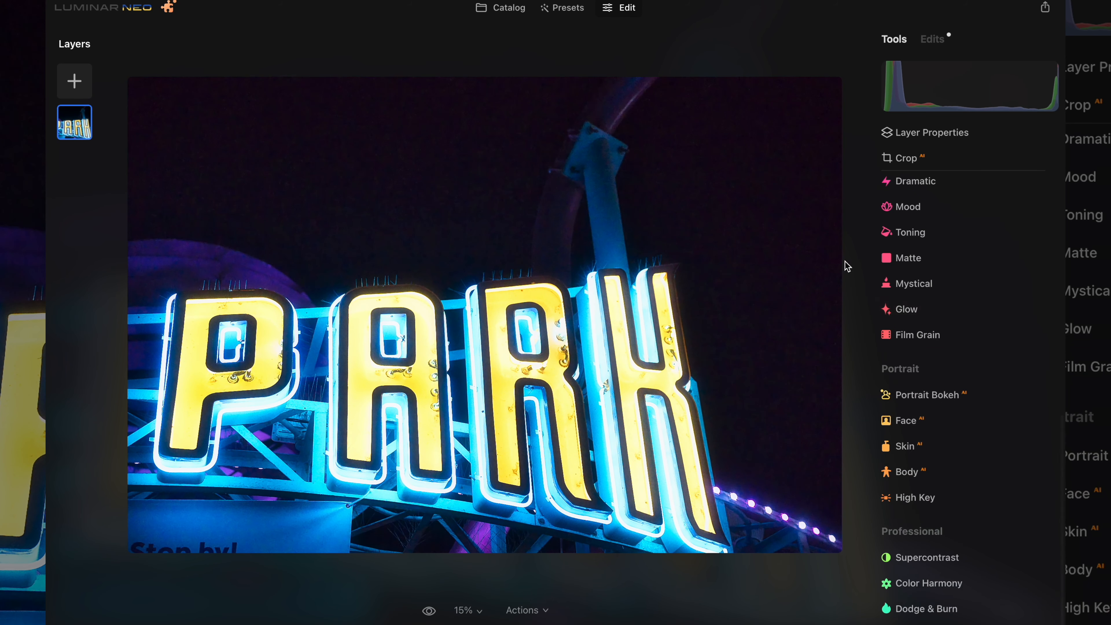
key(backslash)
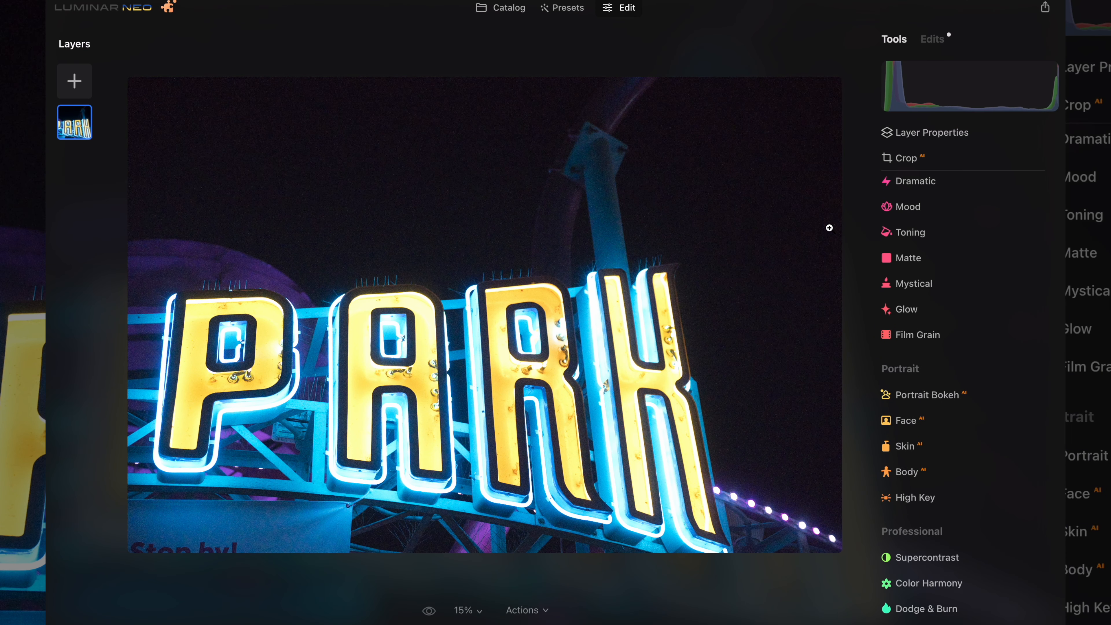
key(backslash)
click(637, 281)
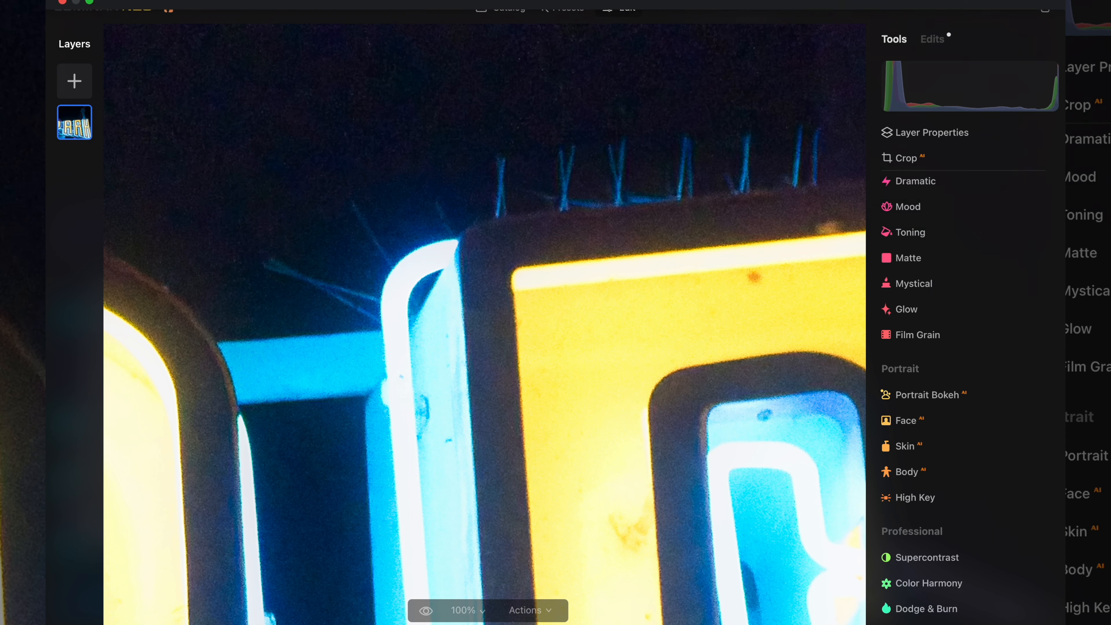
Open the pier sunset photo DSC06645.dng from the catalog for editing.
click(508, 9)
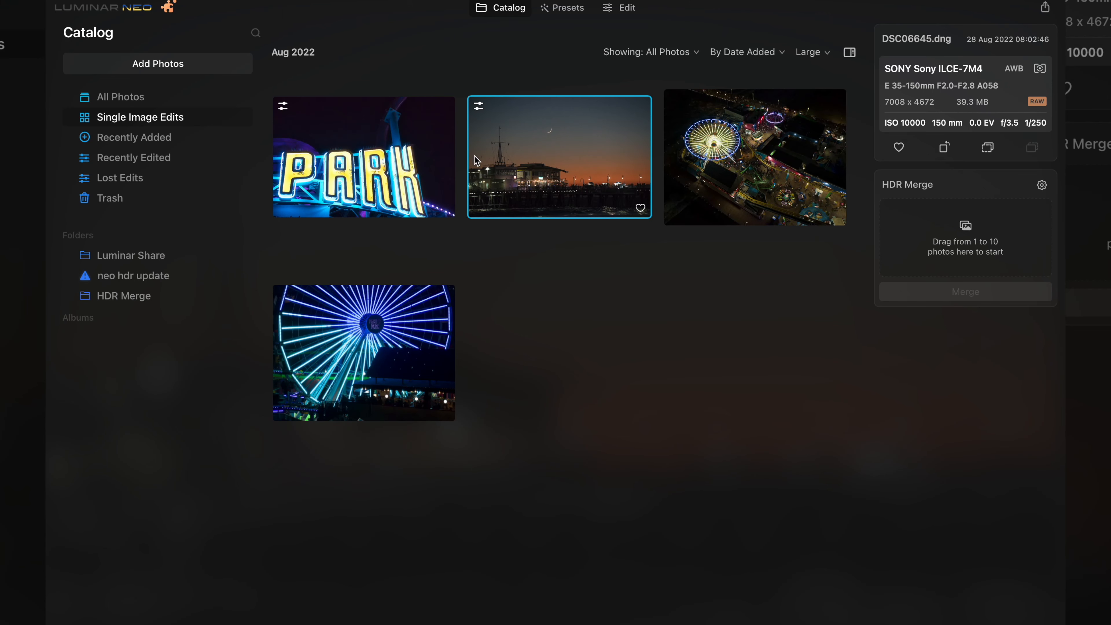
double_click(565, 154)
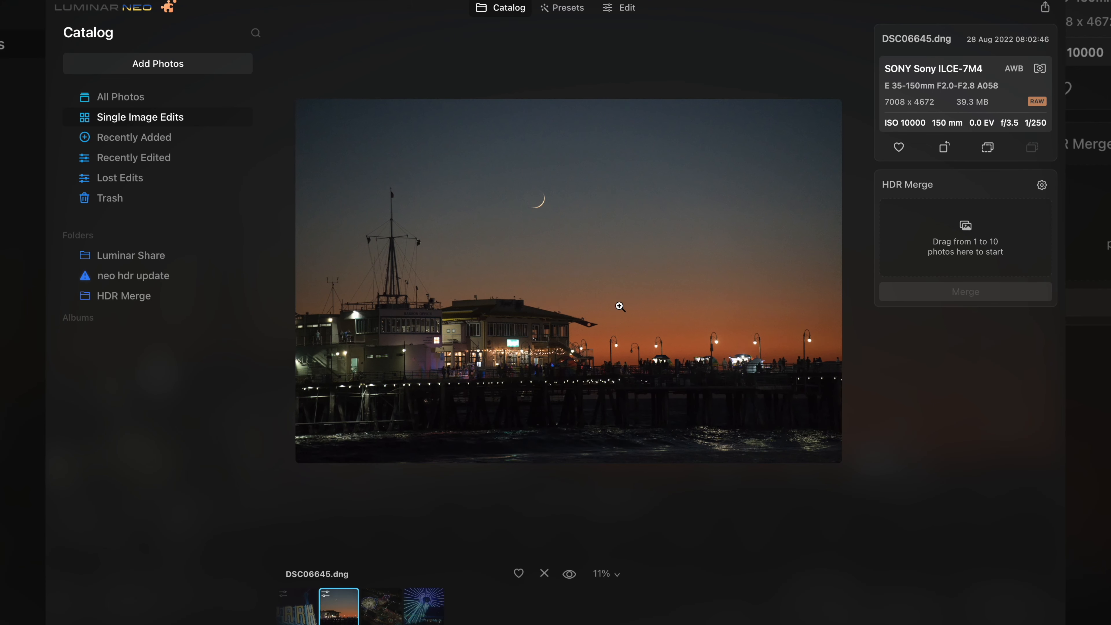
click(611, 13)
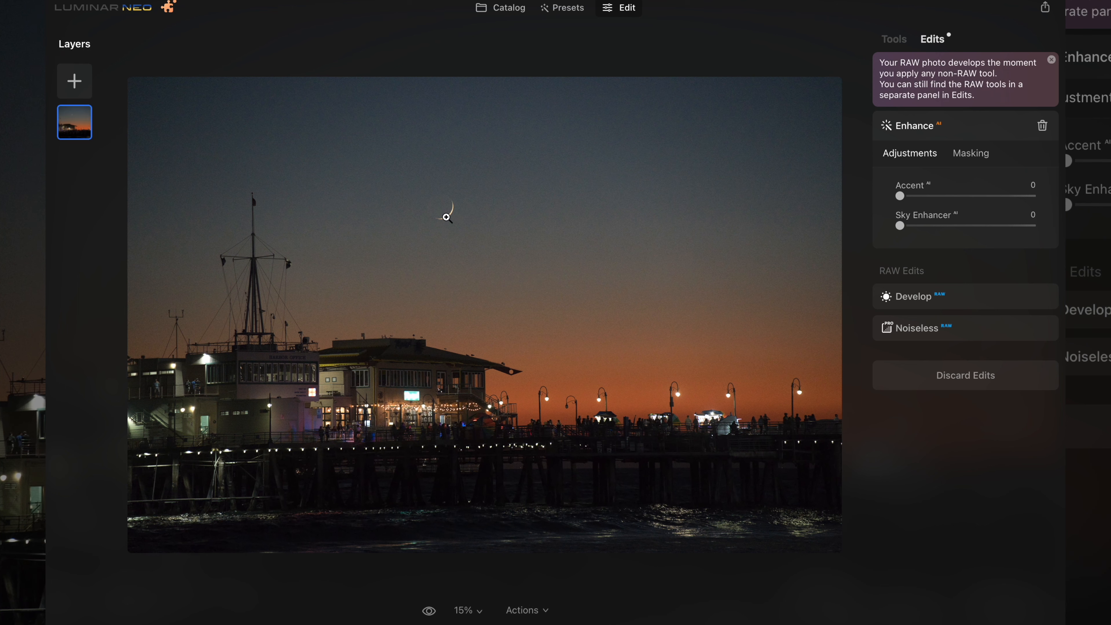
Enhance the pier photo with Accent AI at 44 and Sky Enhancer AI at 31.
click(894, 39)
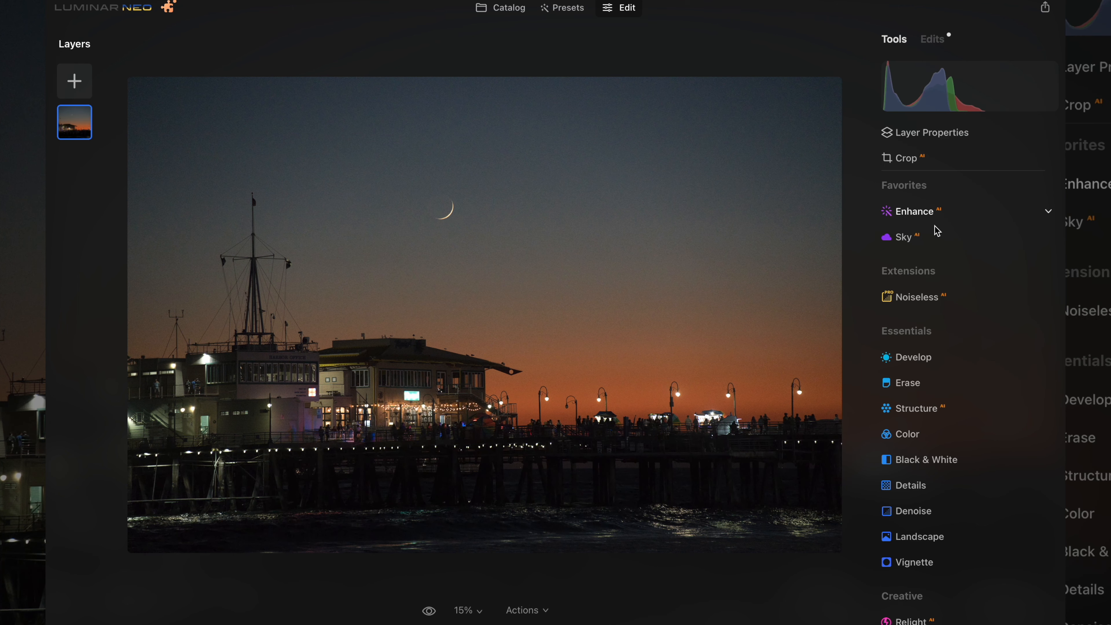
click(921, 214)
drag(905, 297, 965, 300)
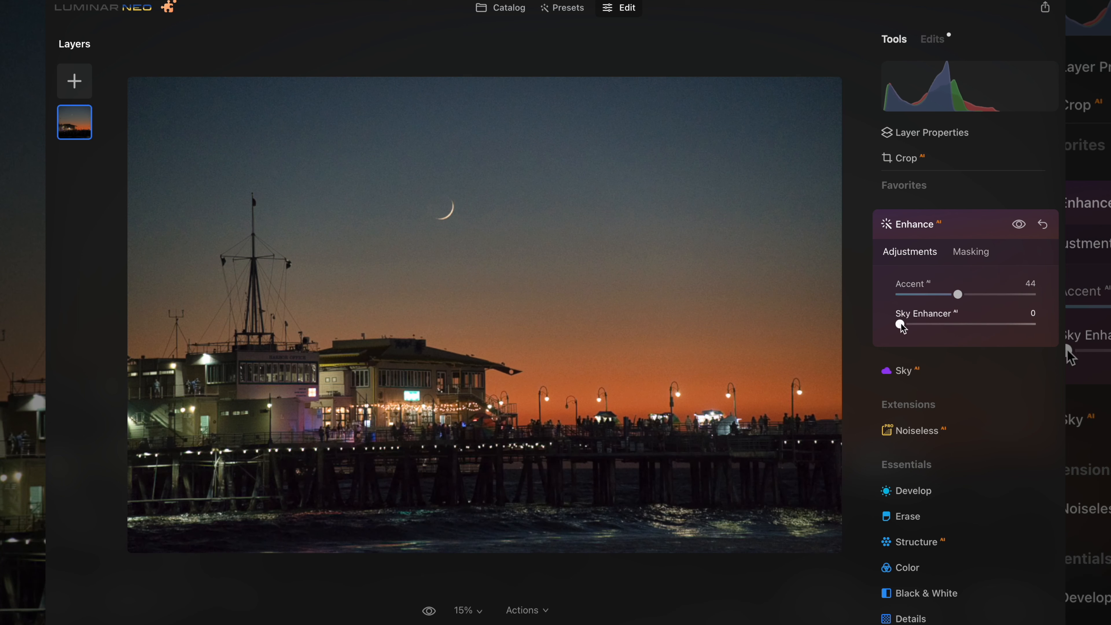
drag(901, 324, 943, 324)
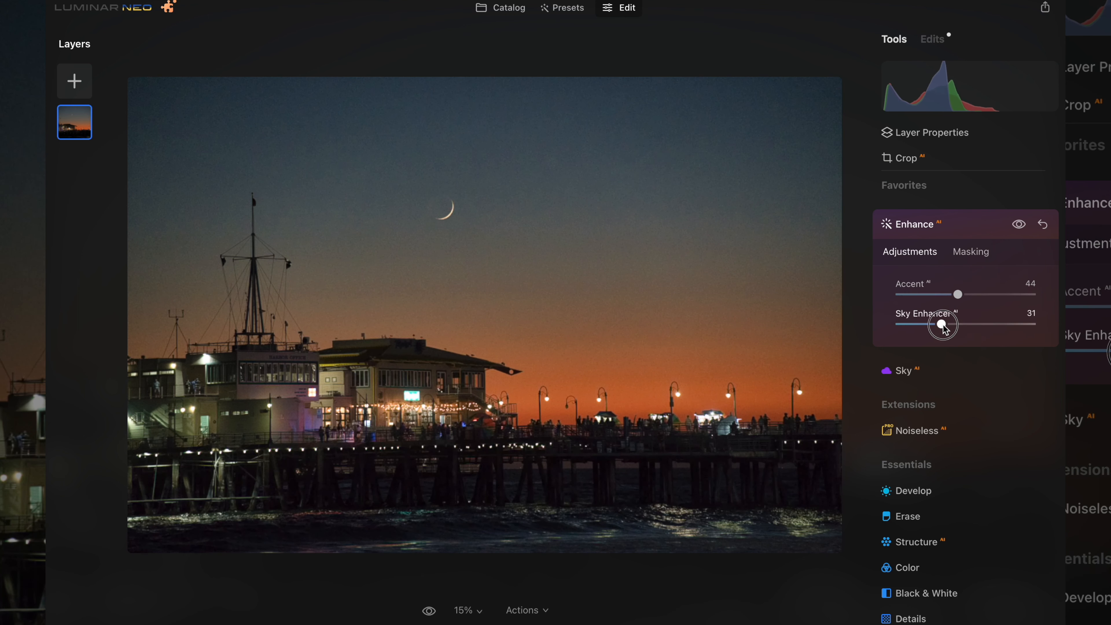
click(913, 223)
Inspect the noise around the moon and pier, and apply Noiseless AI at High strength to the photo.
click(455, 233)
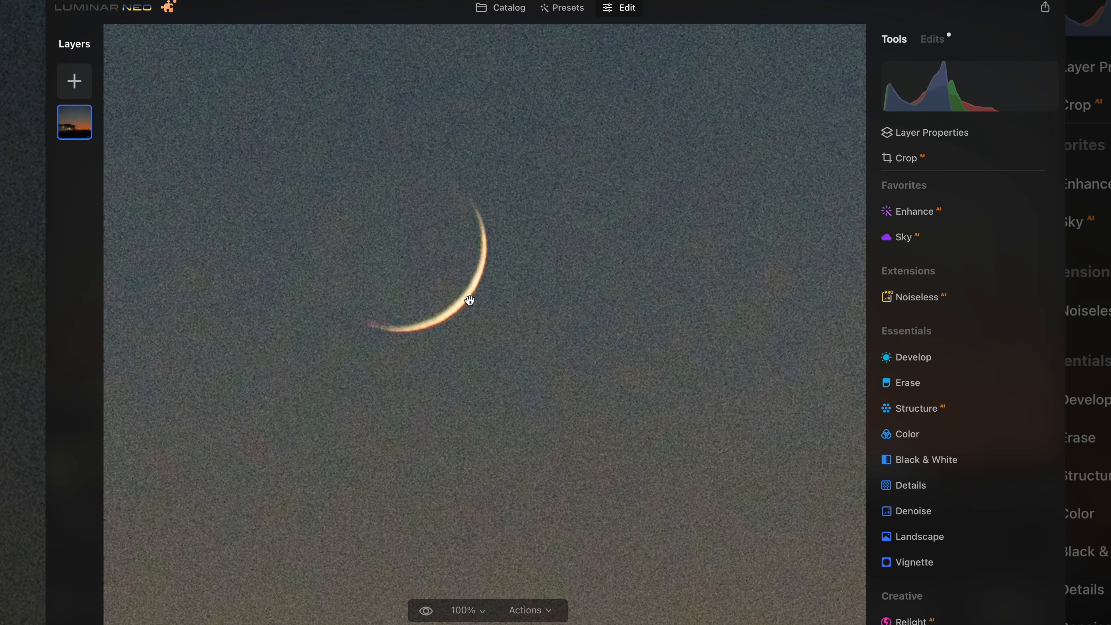
scroll(456, 368, down, 15)
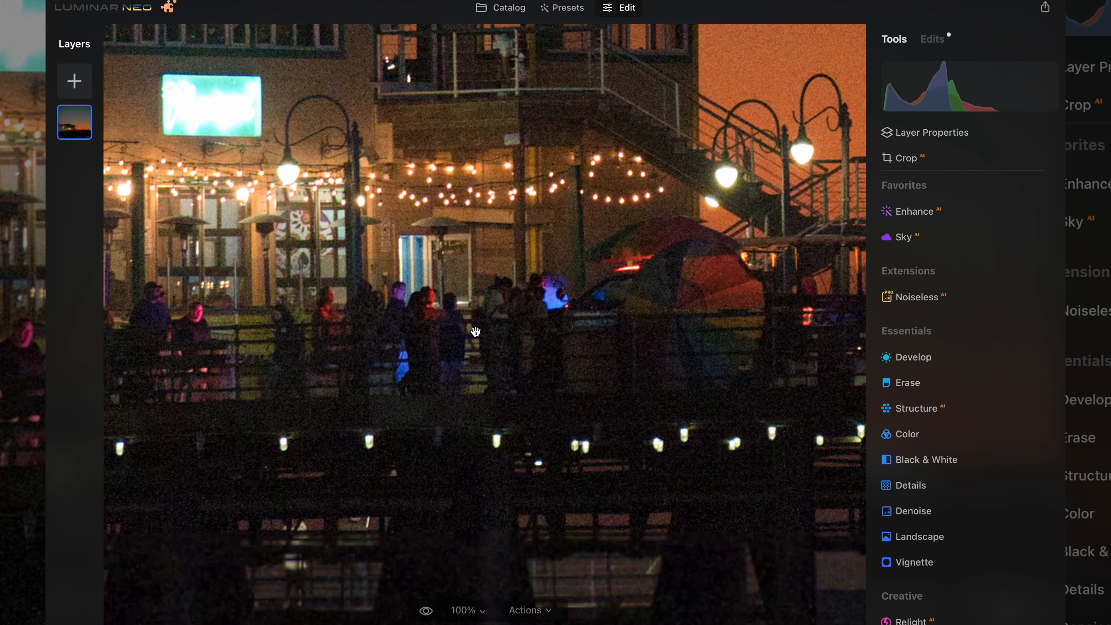
click(476, 332)
click(930, 302)
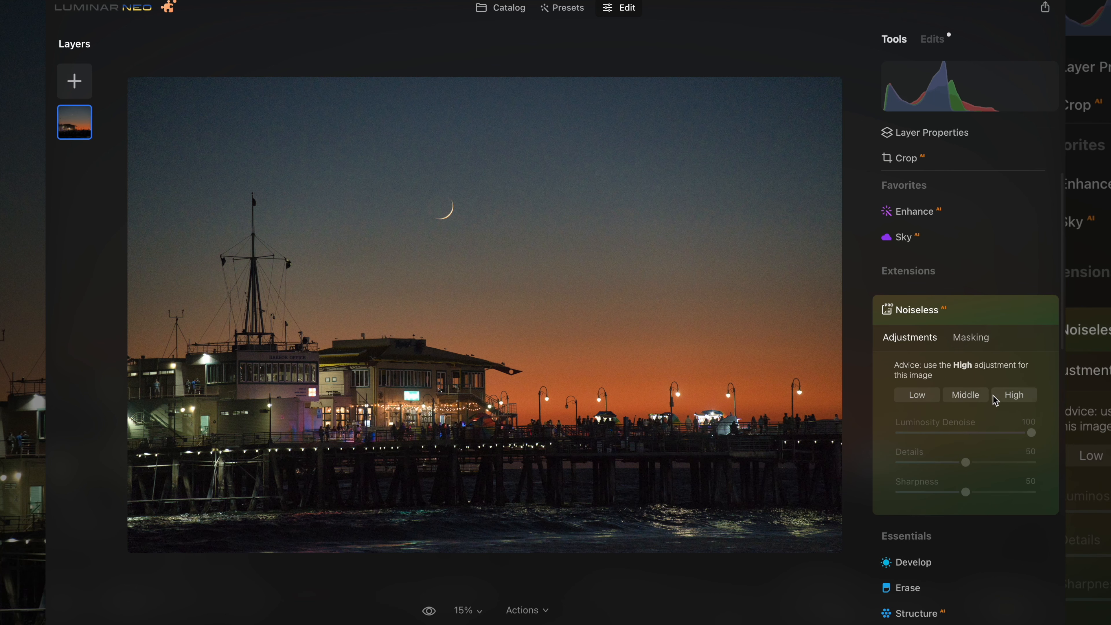
click(1006, 396)
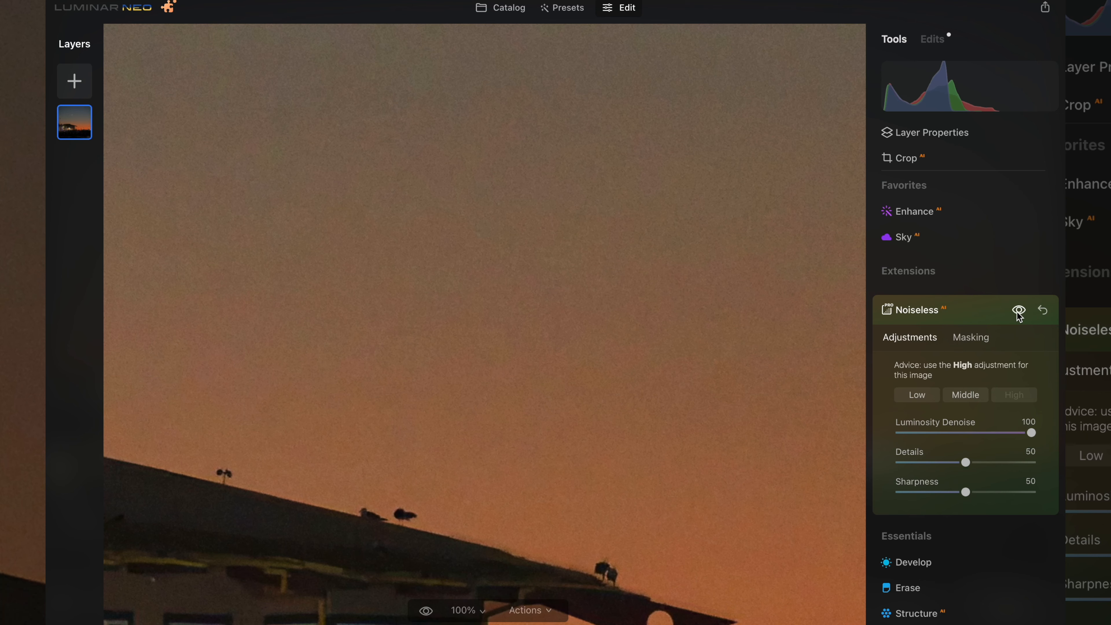
scroll(670, 368, down, 10)
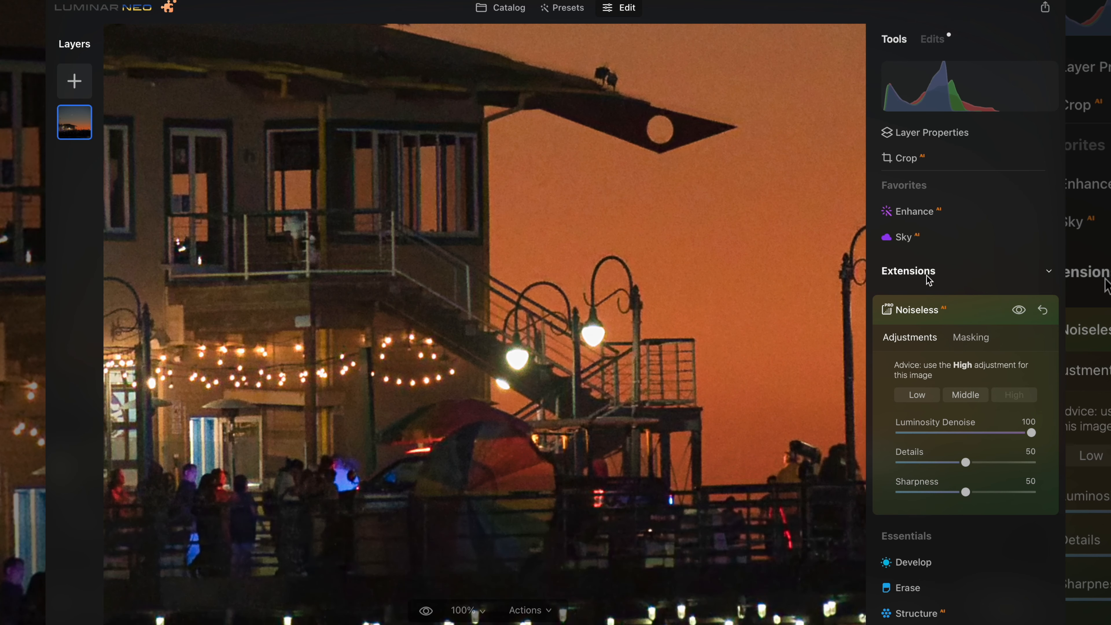
click(1020, 312)
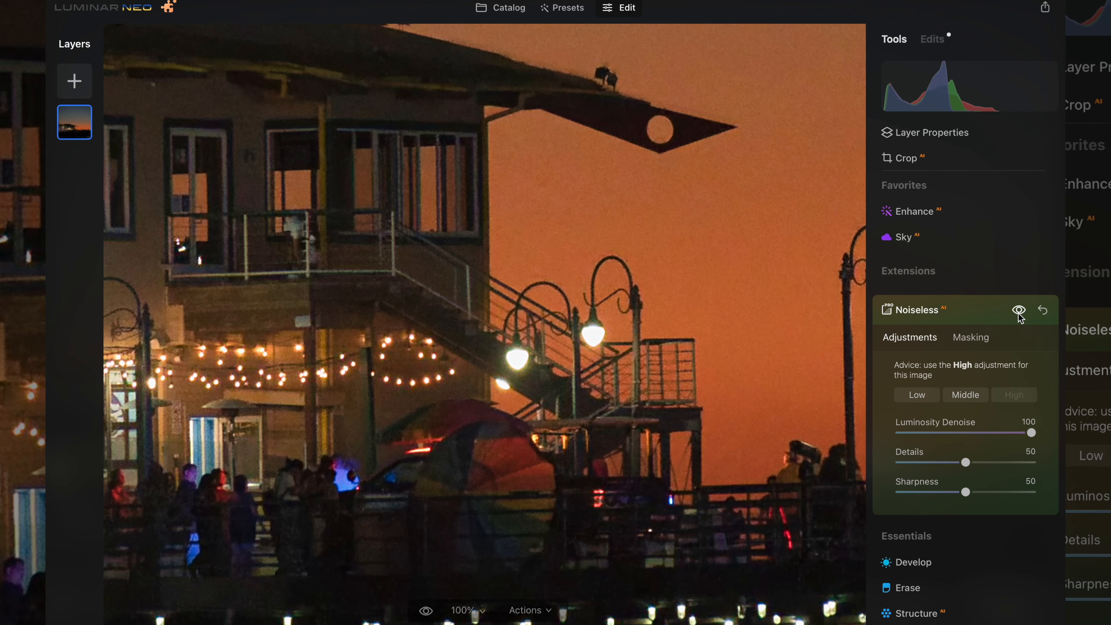
Raise the Noiseless AI Sharpness to 77 and inspect the sky and crescent moon at 100%.
drag(966, 492, 1002, 493)
scroll(718, 320, up, 15)
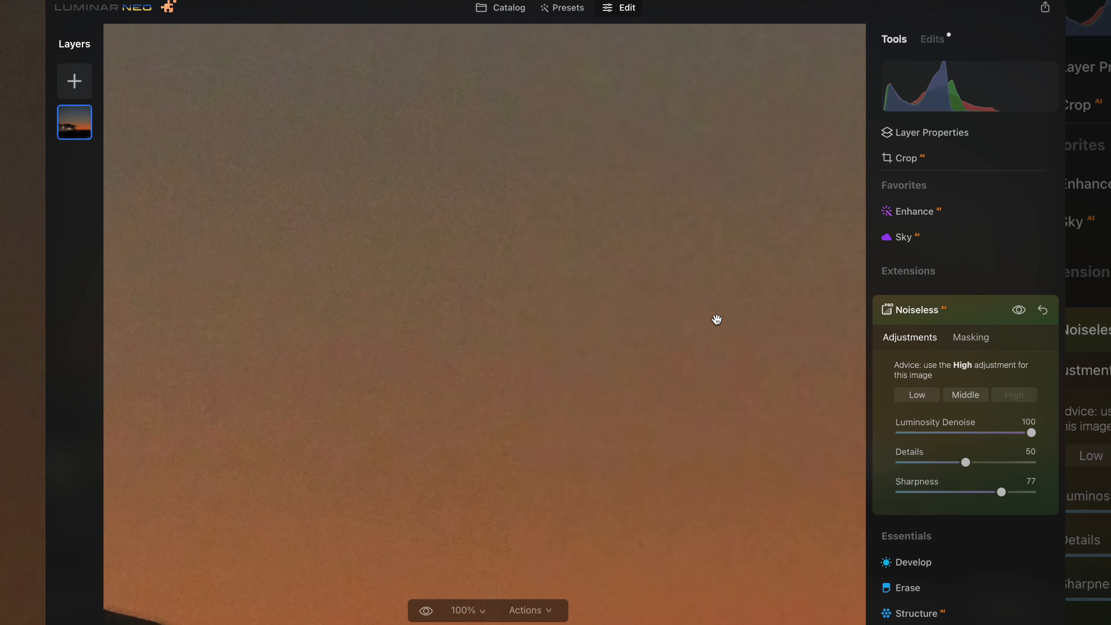
click(698, 326)
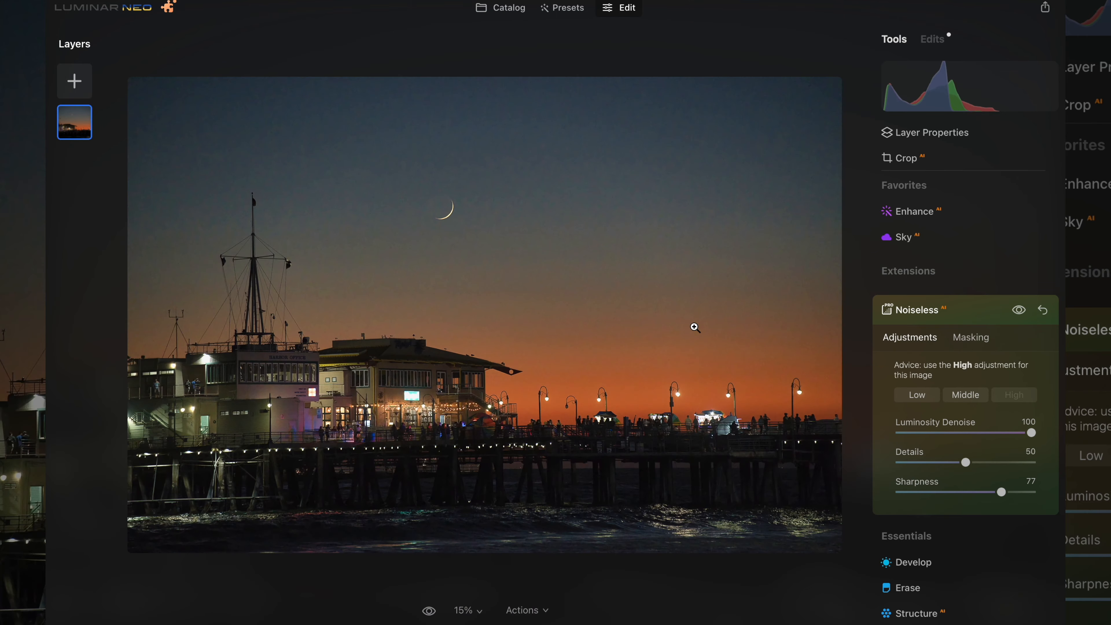
click(457, 218)
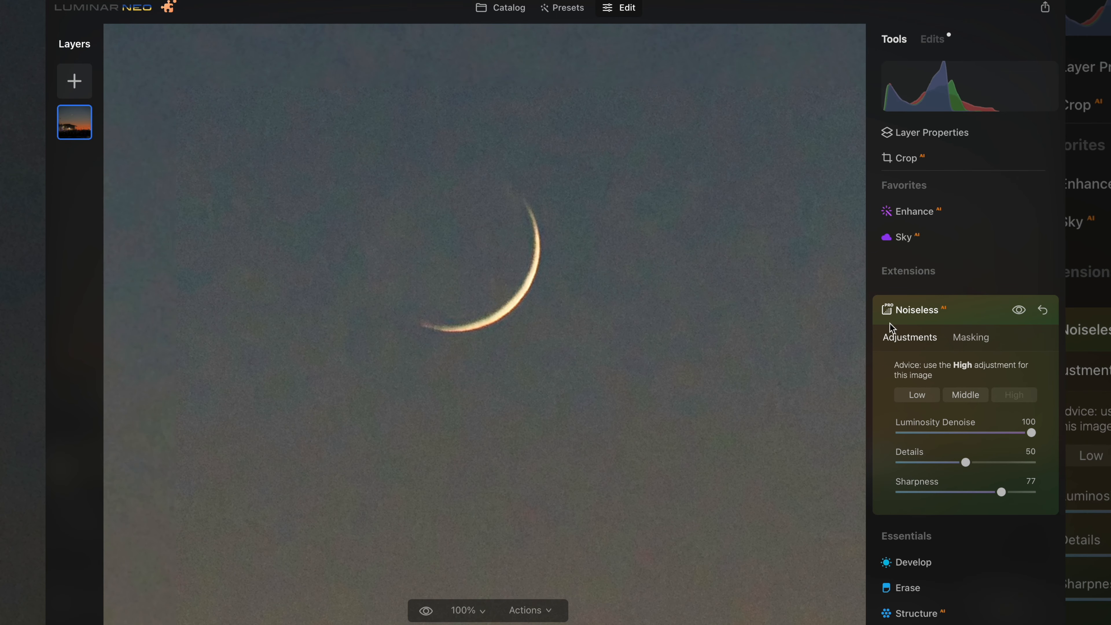
Compare the crescent moon with and without Noiseless AI, and return to the view of the whole photo.
click(1018, 312)
click(1019, 311)
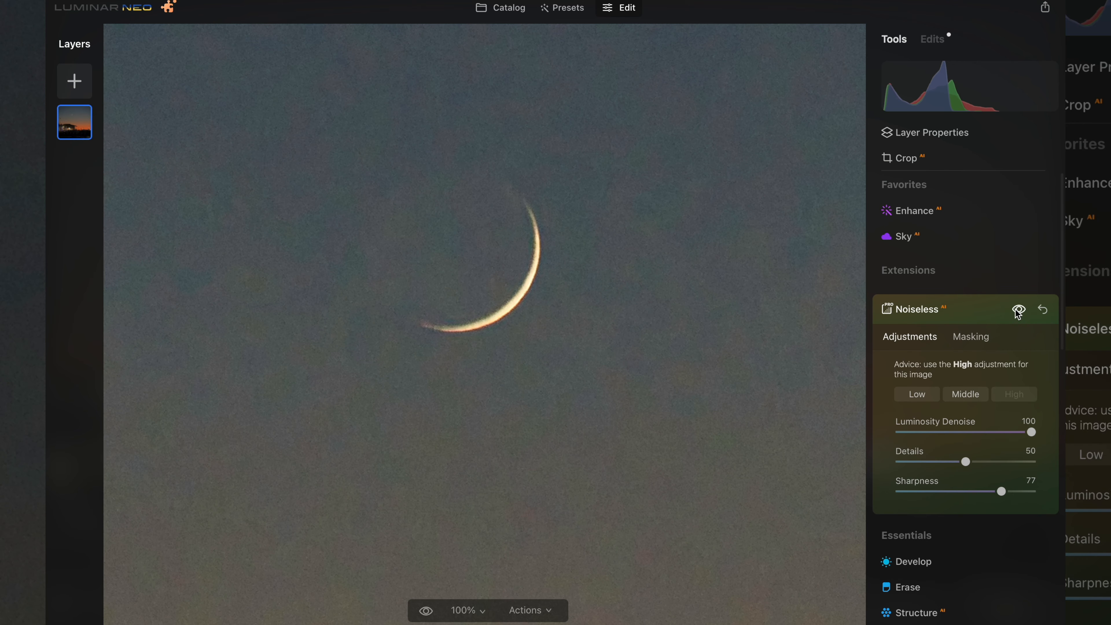
click(934, 312)
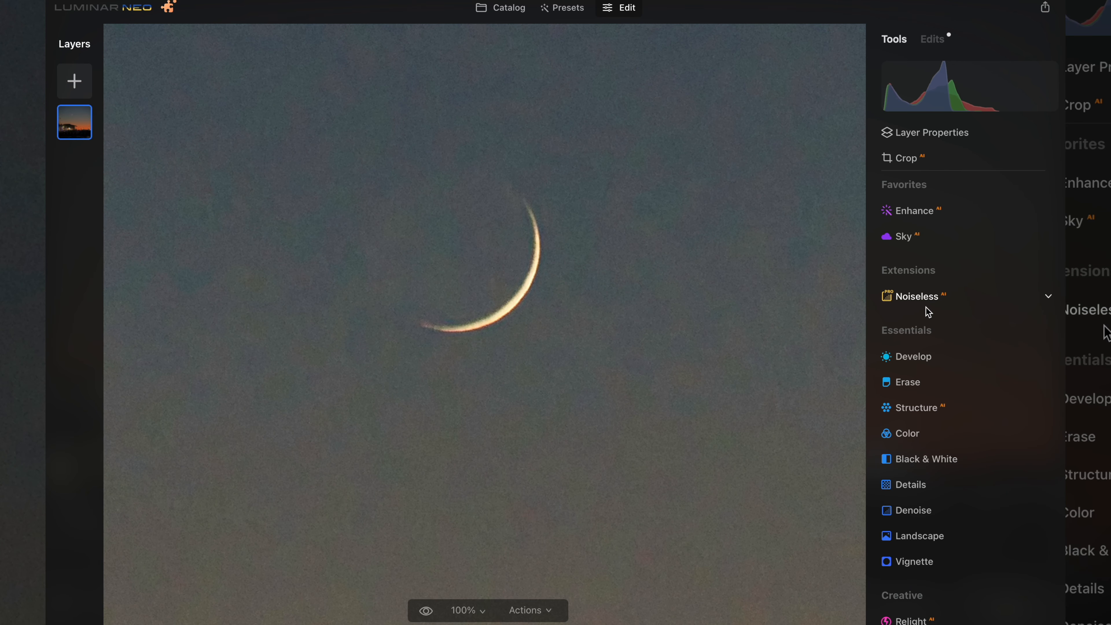
click(605, 330)
Add the Mystical effect at Amount 23 and a slight Glow to the pier sunset photo.
scroll(956, 391, down, 1)
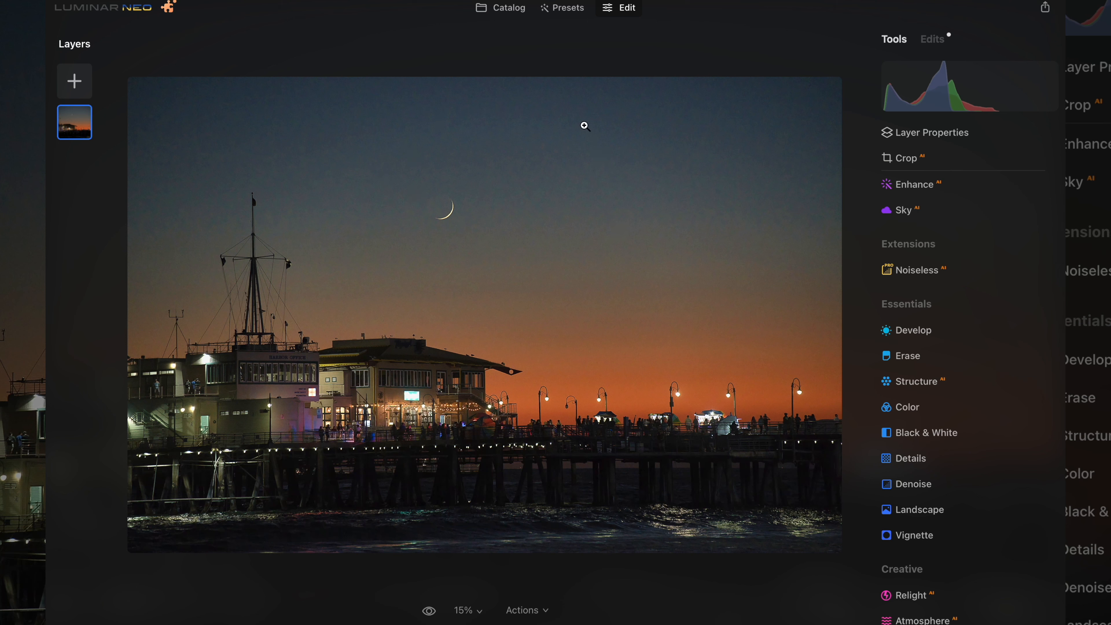
scroll(914, 368, down, 15)
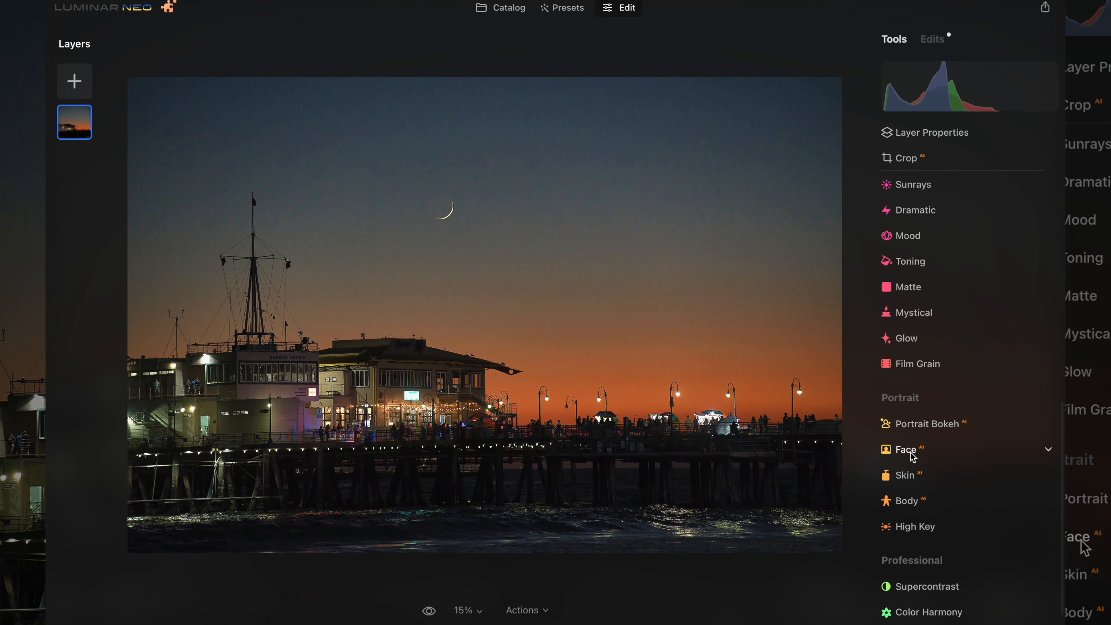
click(908, 311)
drag(898, 395, 964, 396)
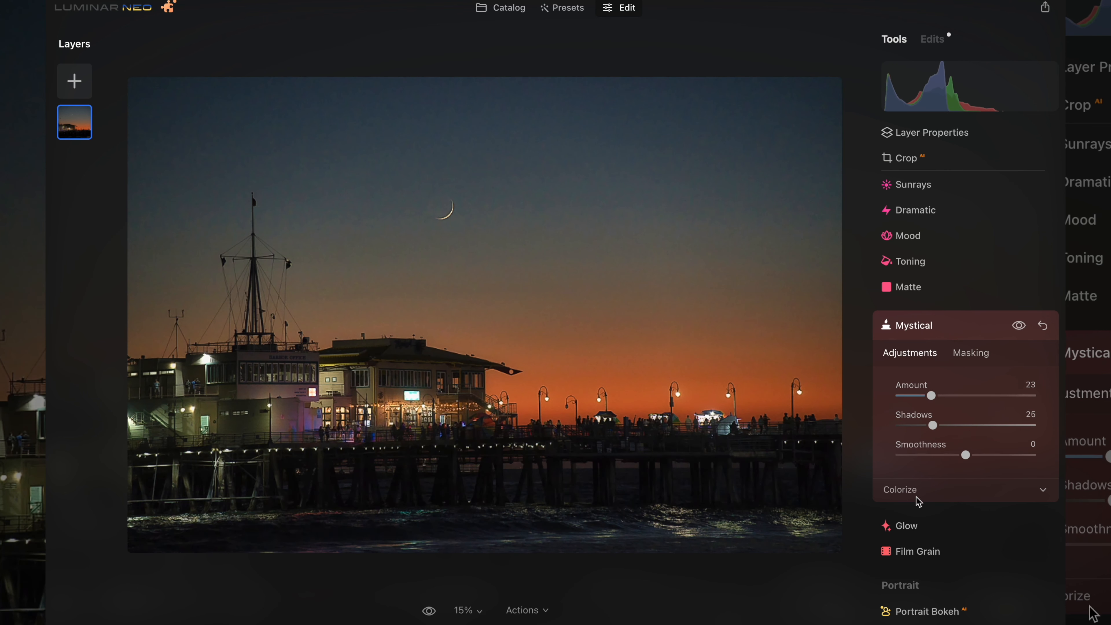
click(912, 524)
drag(900, 444, 927, 448)
click(912, 351)
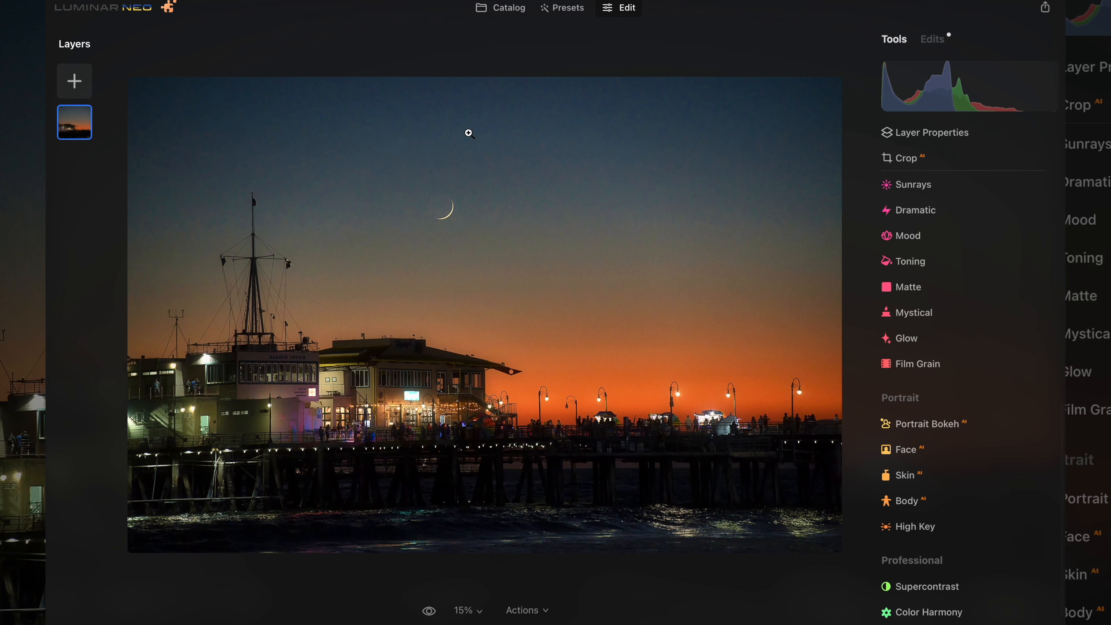
Mask Structure AI with a linear gradient over the sky, fading out just above the pier building's roof.
scroll(945, 359, up, 10)
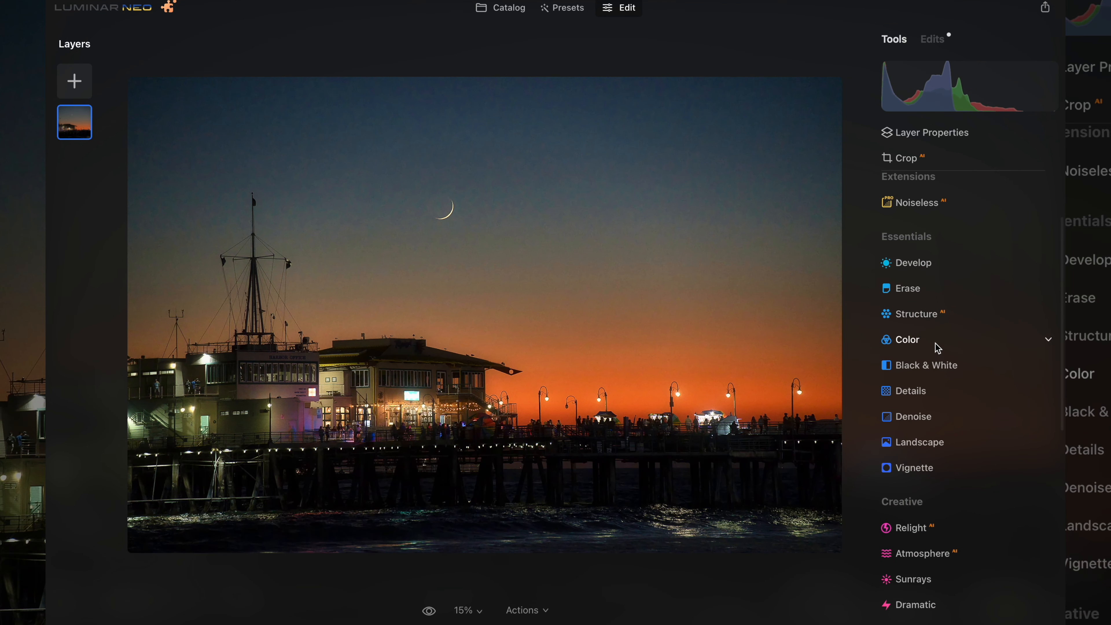
click(932, 314)
click(979, 355)
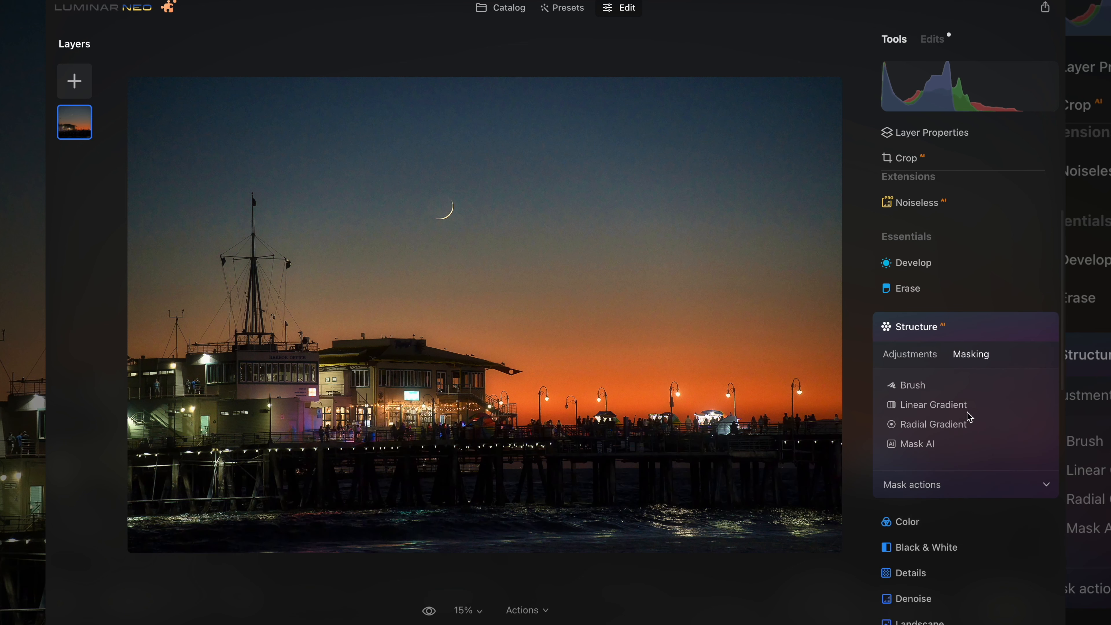
click(931, 411)
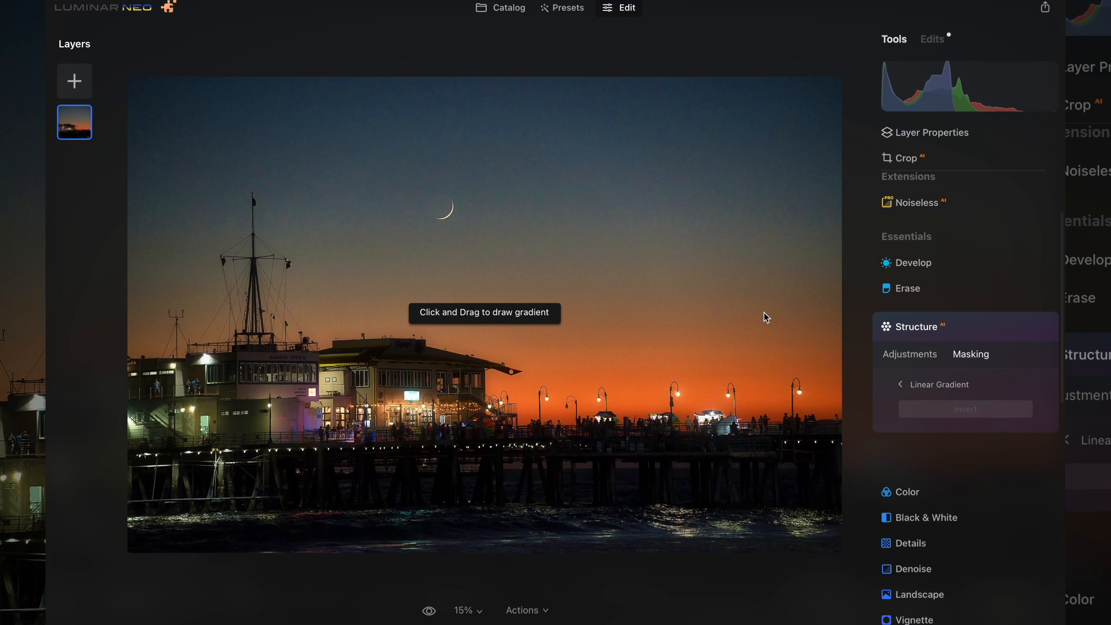
drag(558, 156, 539, 335)
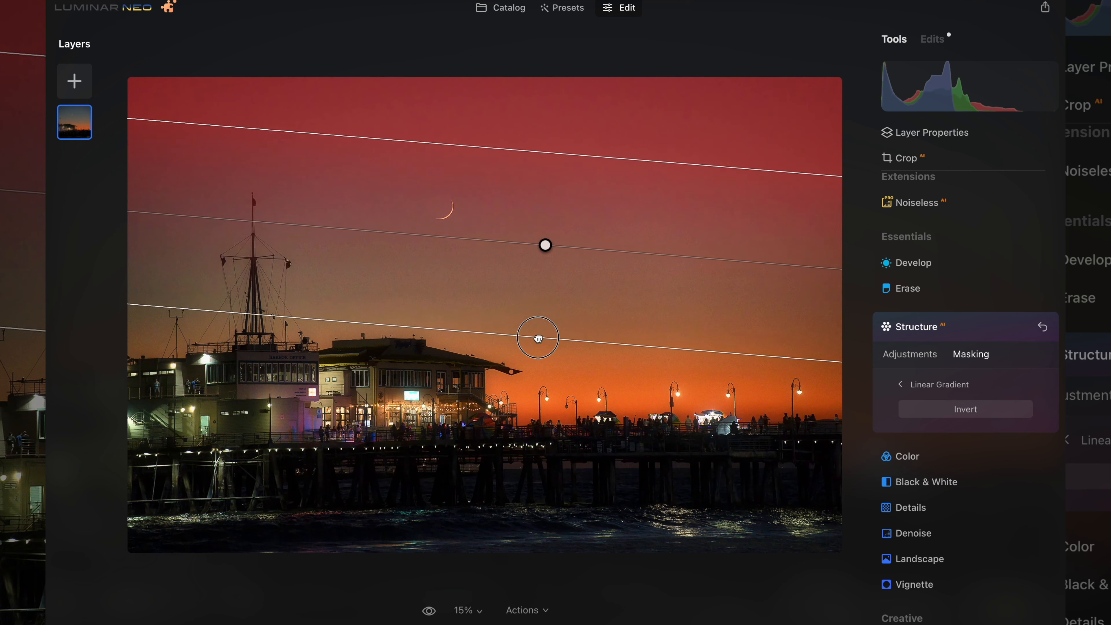
Lower the Structure AI Amount to about -57 in the masked sky.
click(910, 355)
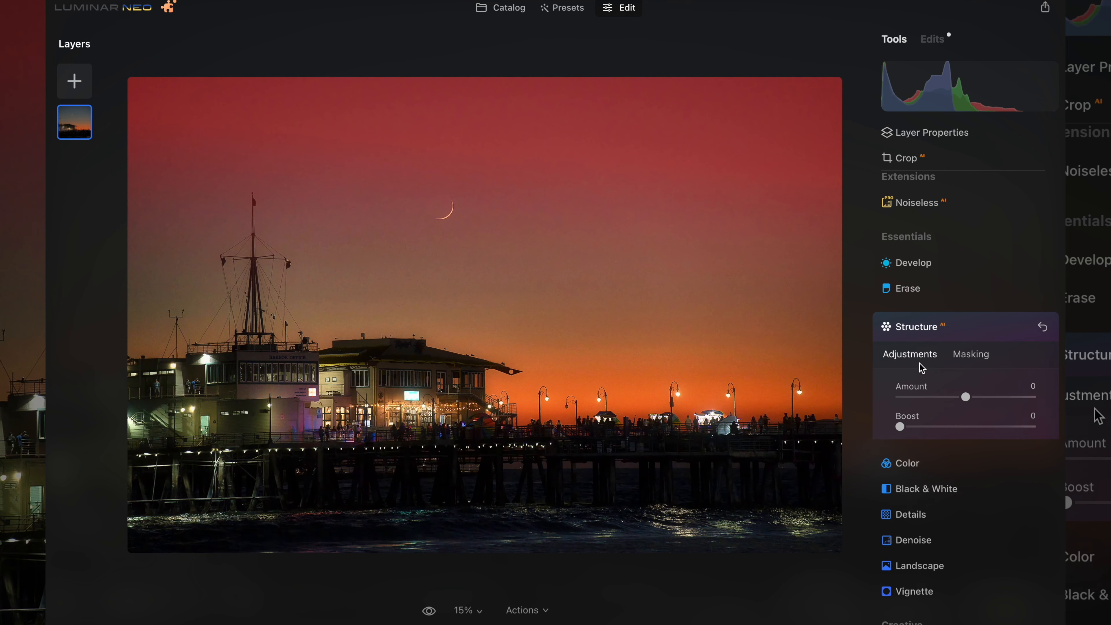
drag(967, 397, 931, 399)
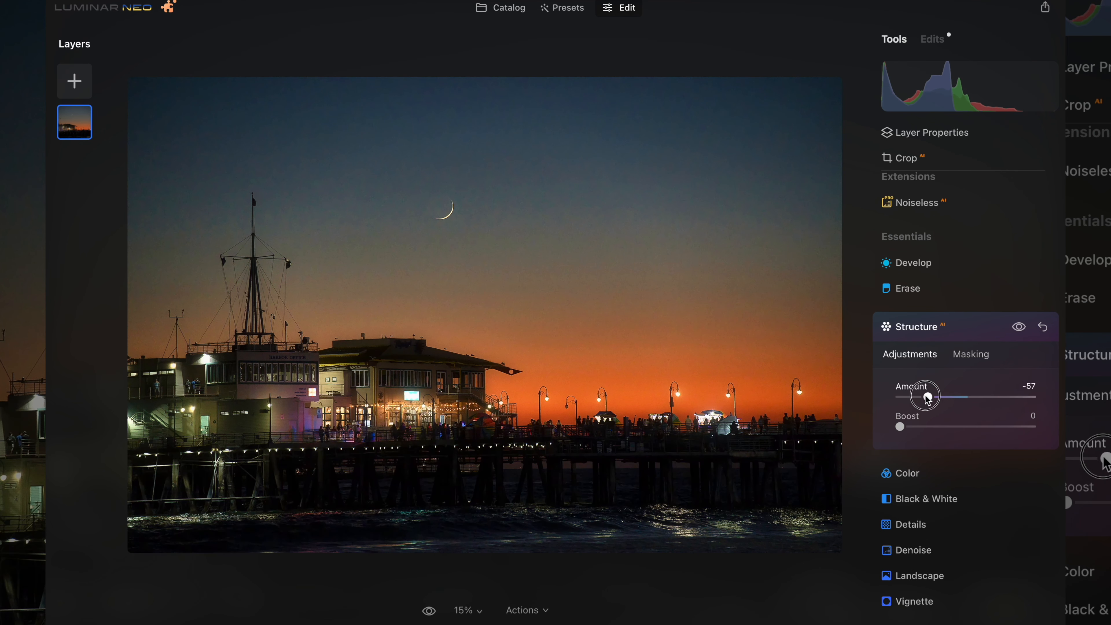
click(924, 327)
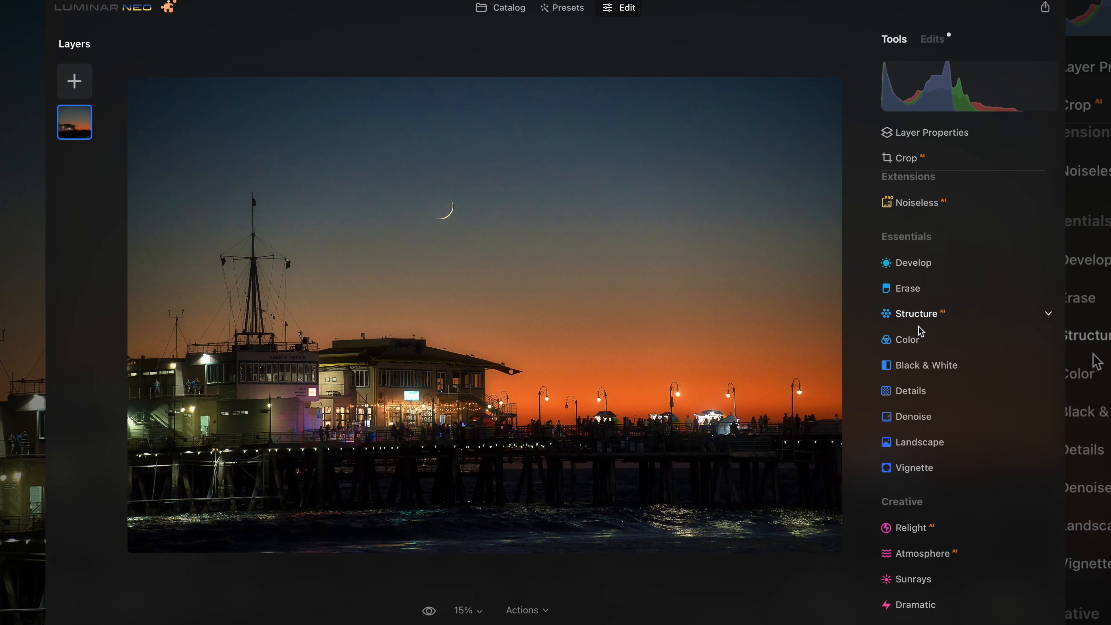
Inspect the smoothed sky and the pier buildings up close, and compare the whole photo before and after editing.
click(498, 225)
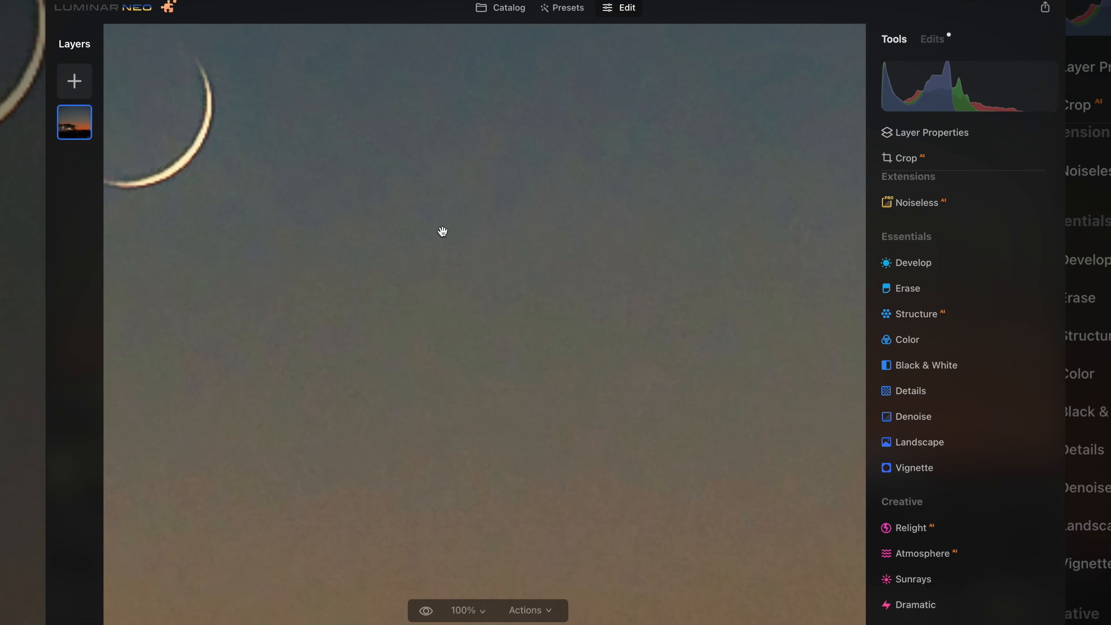
click(481, 228)
click(434, 367)
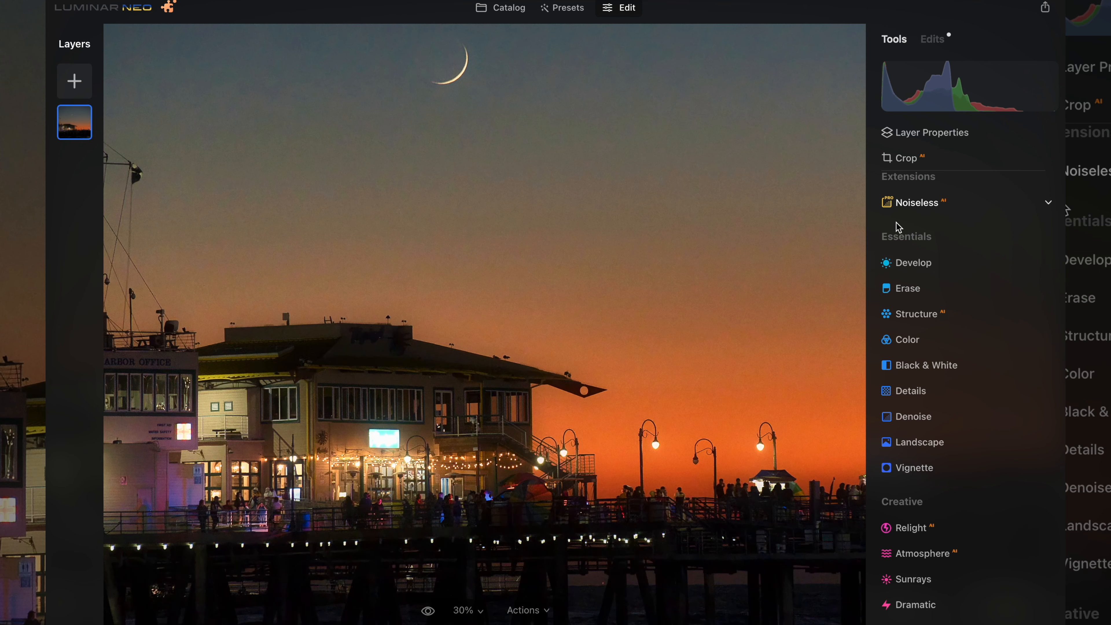
double_click(709, 308)
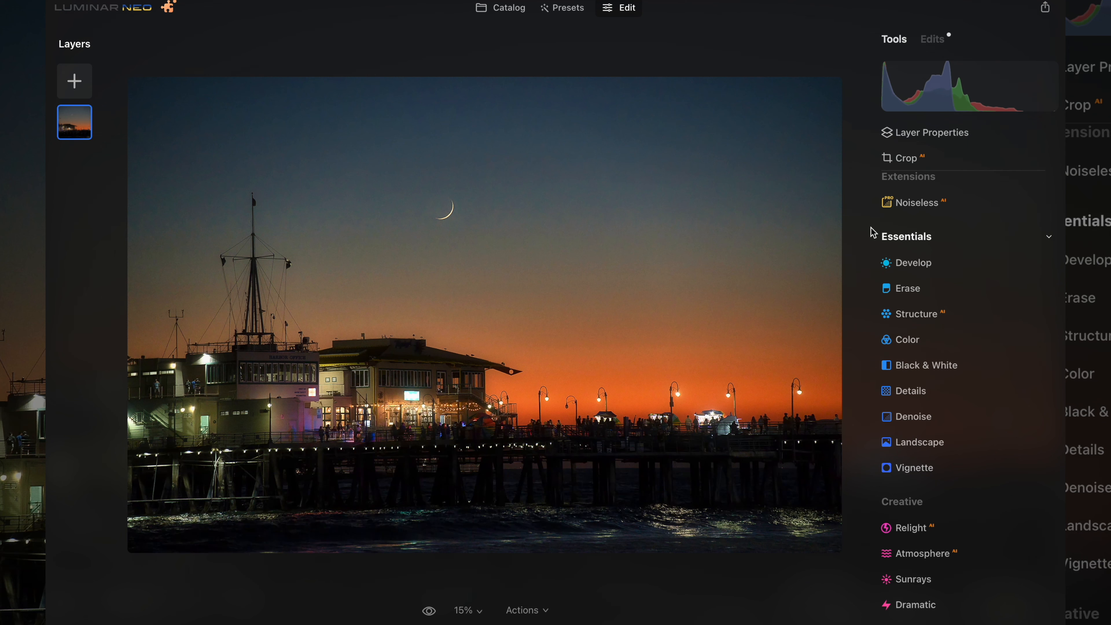
key(backslash)
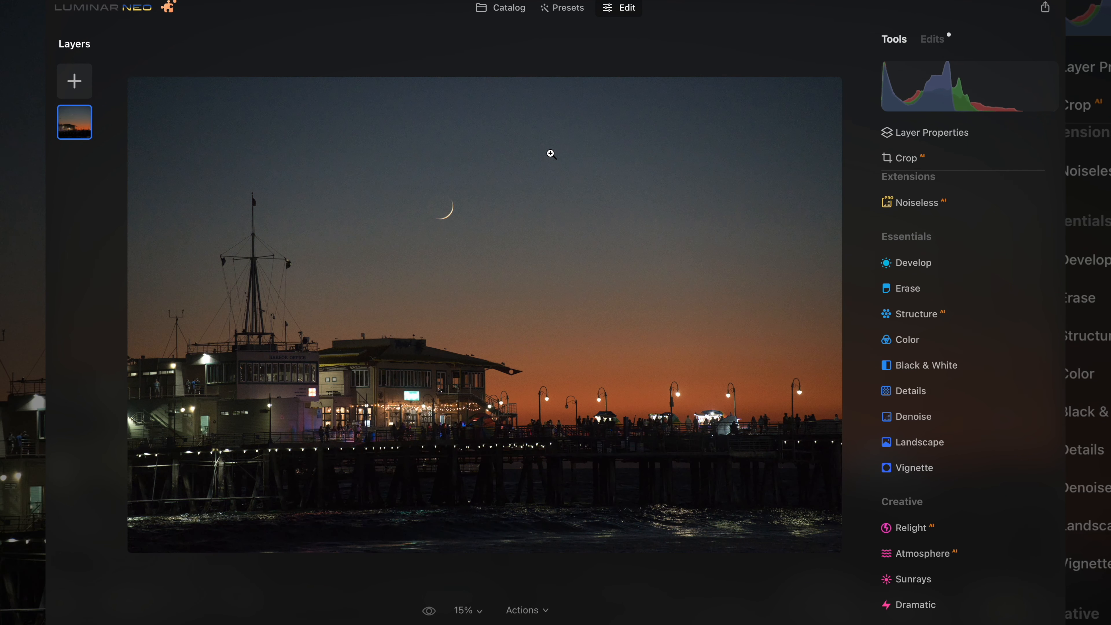
key(backslash)
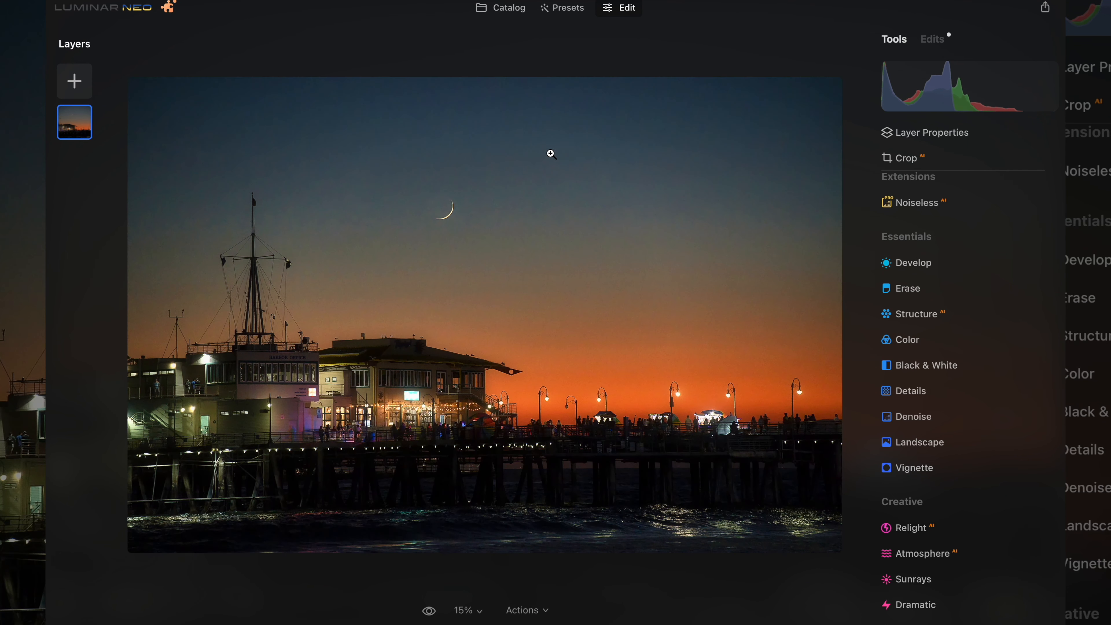
Open the aerial Ferris wheel photo DJI_0012.dng from the catalog for editing.
click(506, 13)
double_click(744, 162)
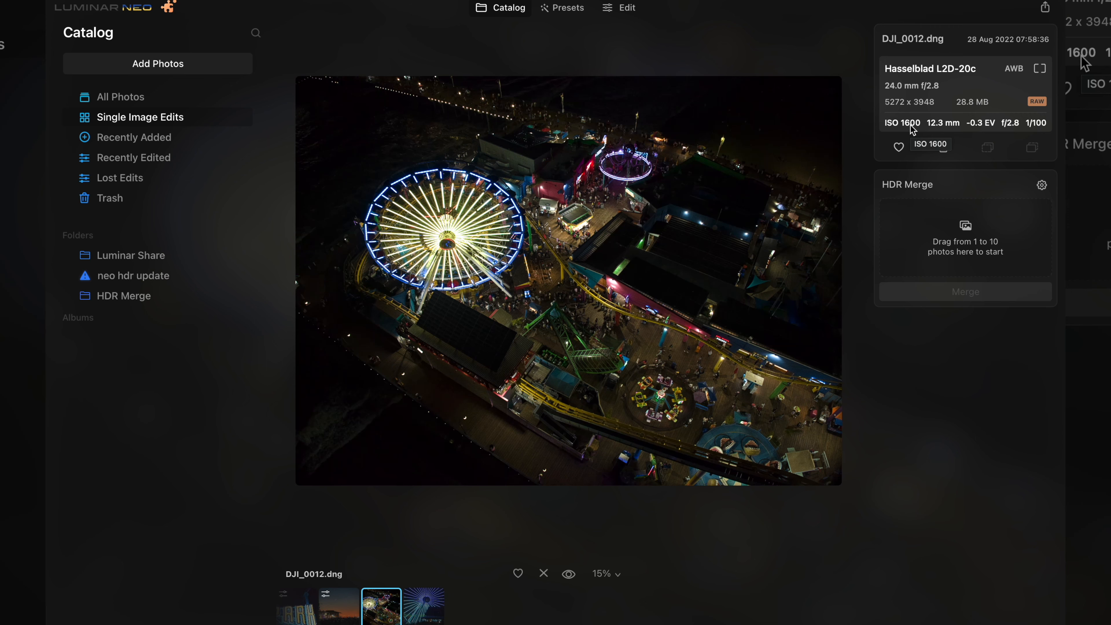
click(620, 8)
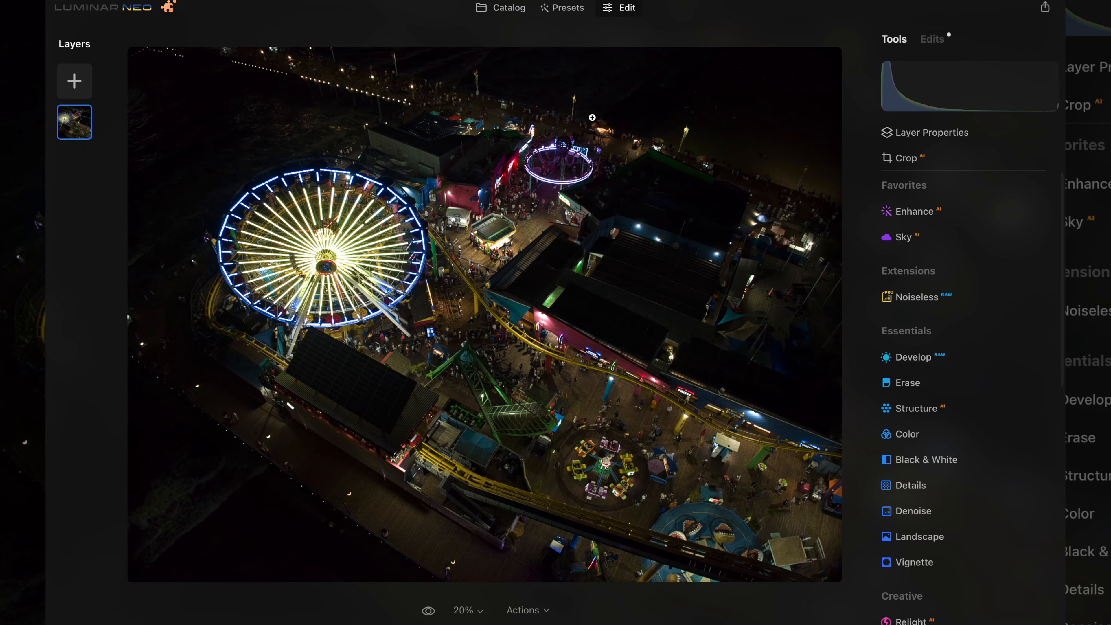
Enhance the Ferris wheel photo with Accent AI at 90.
click(923, 212)
drag(955, 302, 1022, 298)
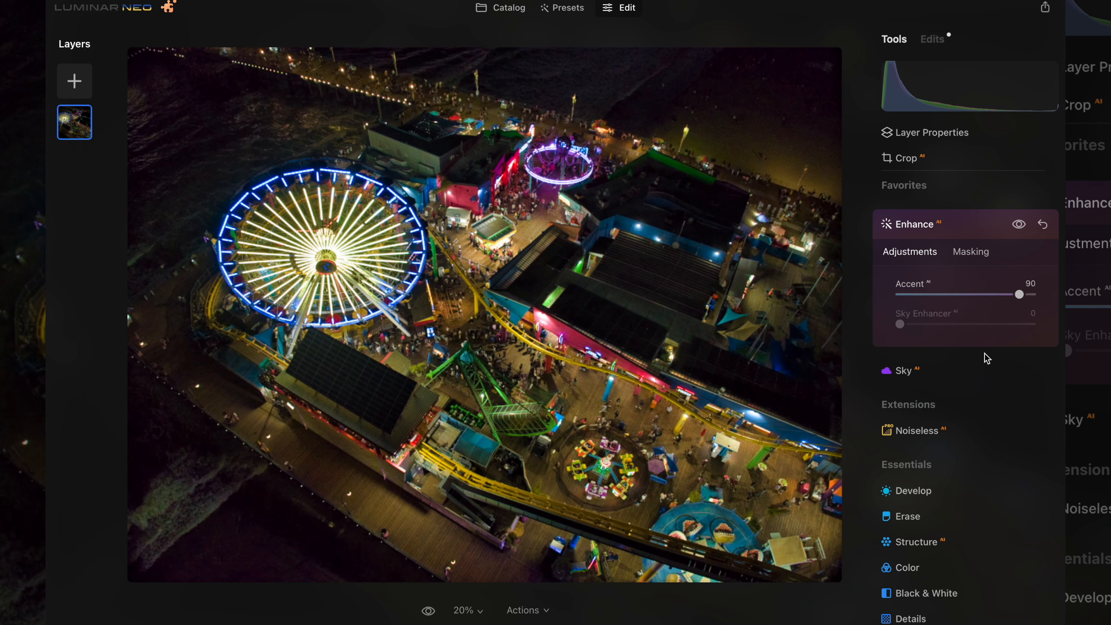
click(920, 225)
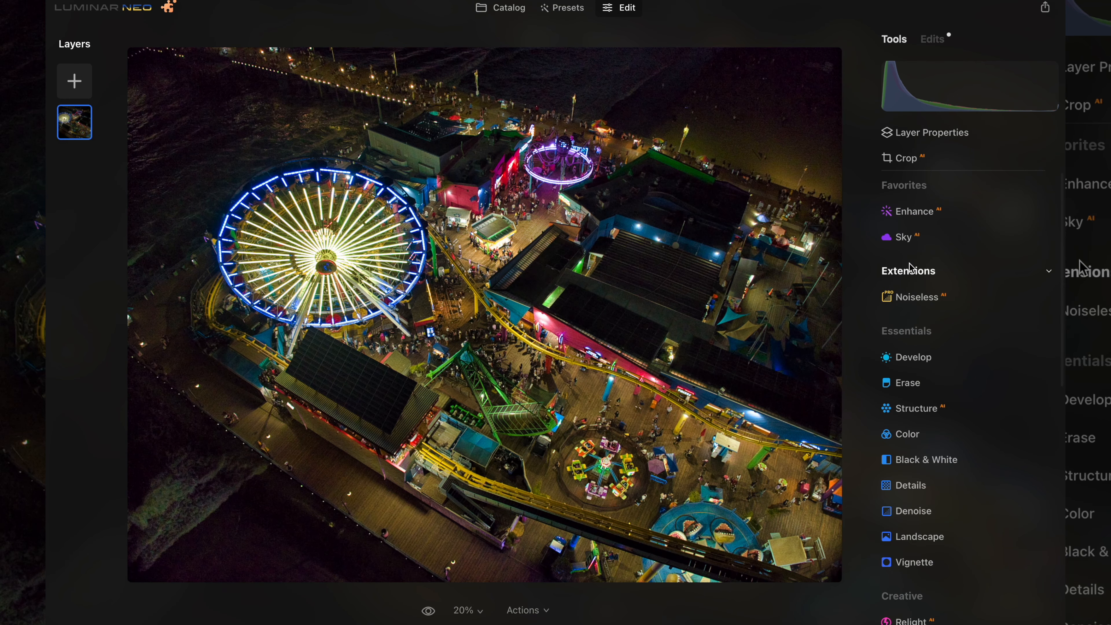
Develop the photo with Exposure 0.76, Smart Contrast 28, Highlights -64 and Shadows 22.
scroll(921, 285, down, 3)
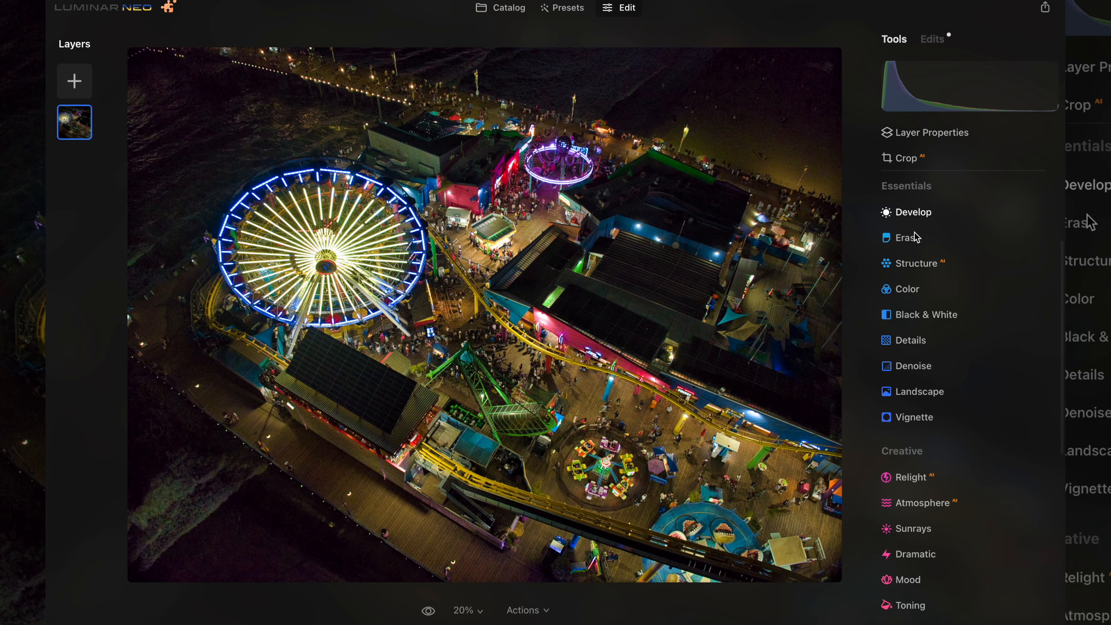
click(914, 211)
drag(965, 319, 977, 319)
drag(966, 408, 924, 379)
mouse_move(966, 348)
mouse_down()
mouse_move(1021, 349)
mouse_move(984, 348)
mouse_up()
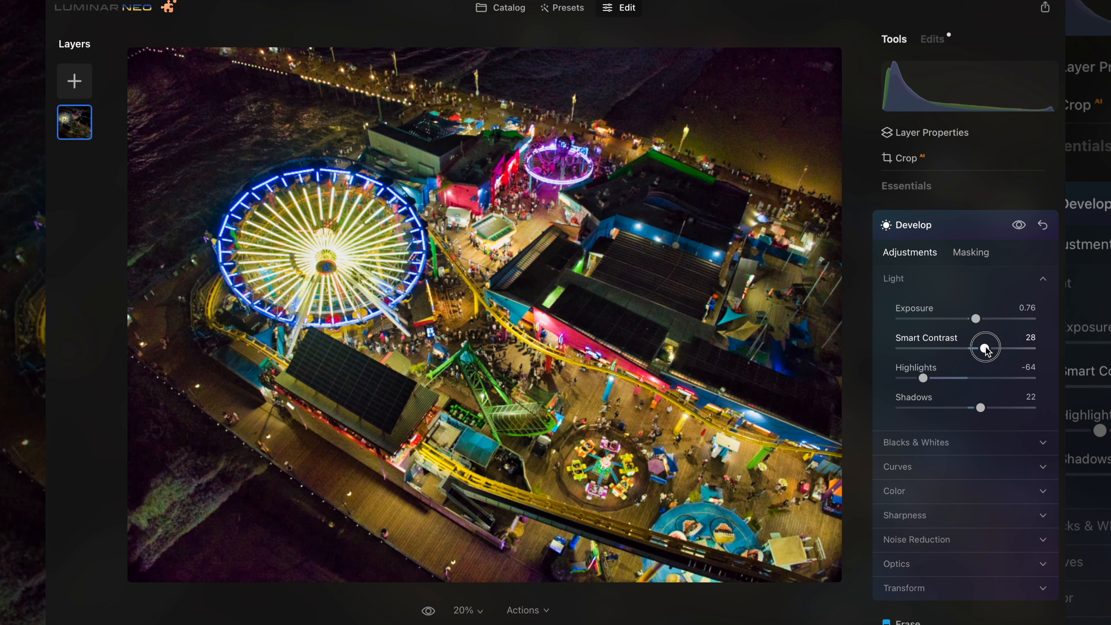
click(920, 239)
Inspect the noise around the roller coaster track and the Ferris wheel at 100%.
click(245, 359)
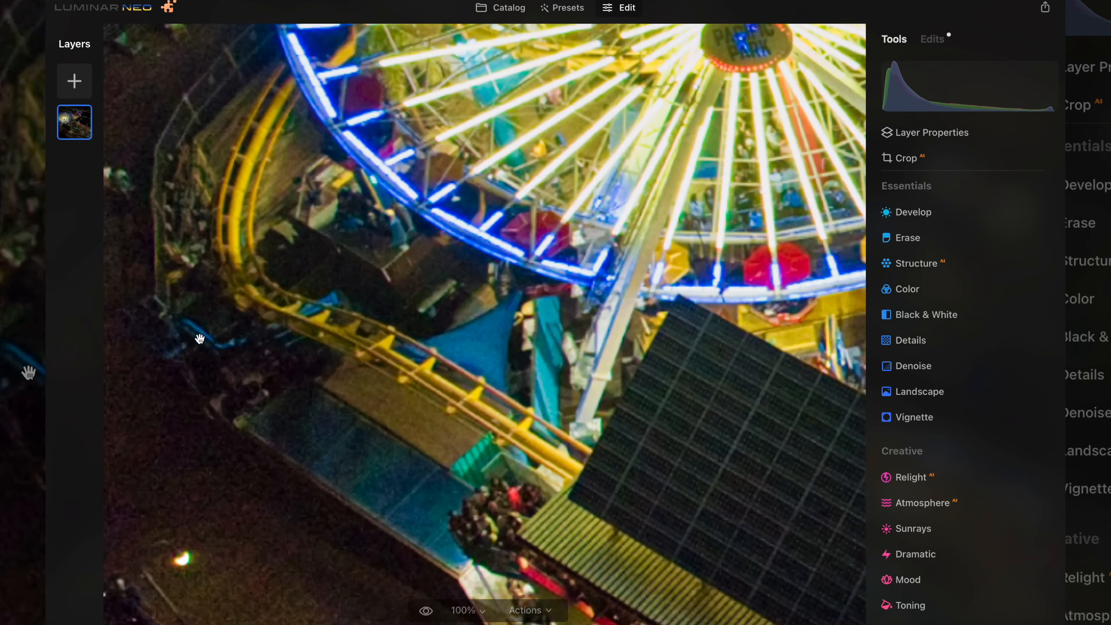
drag(253, 369, 515, 463)
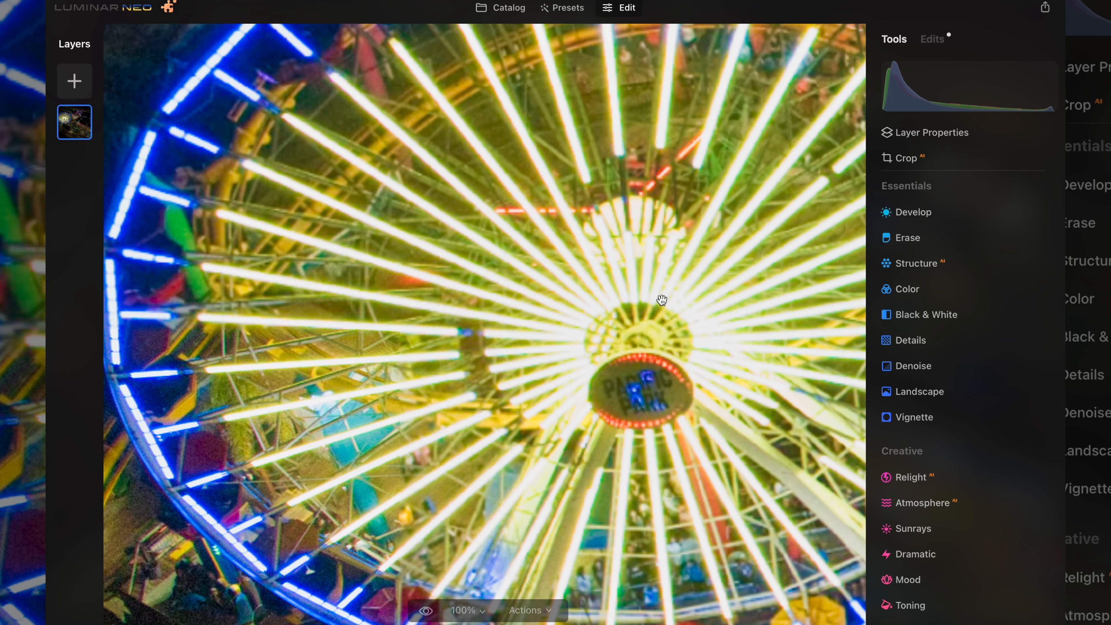
click(590, 337)
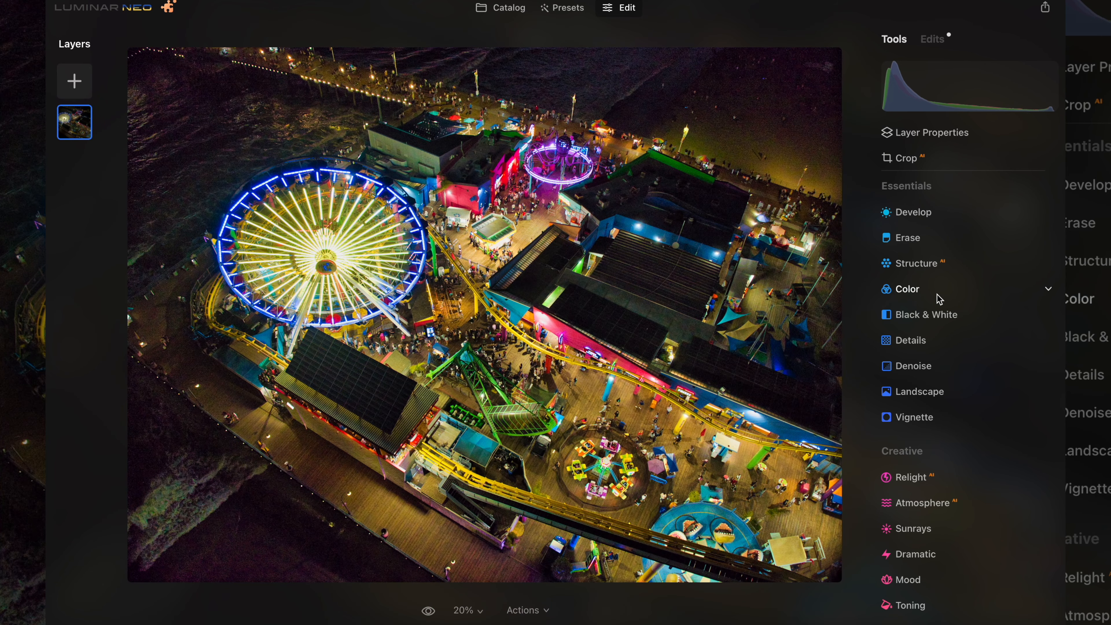
Apply Noiseless AI at Middle strength to the Ferris wheel photo.
scroll(938, 298, up, 3)
scroll(941, 346, down, 8)
scroll(939, 347, up, 8)
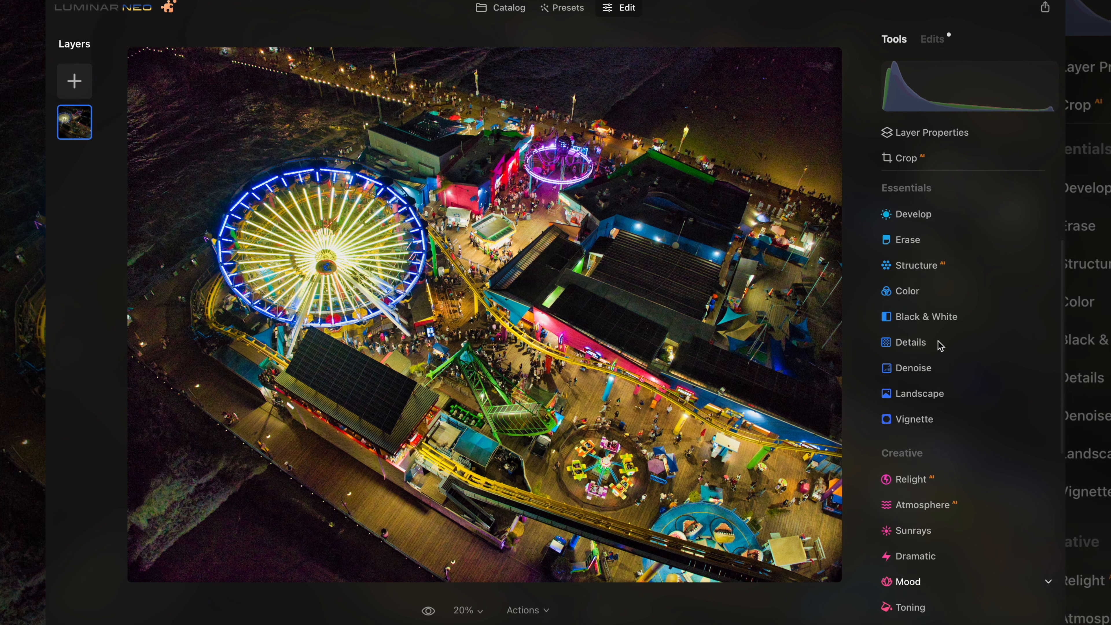
click(928, 280)
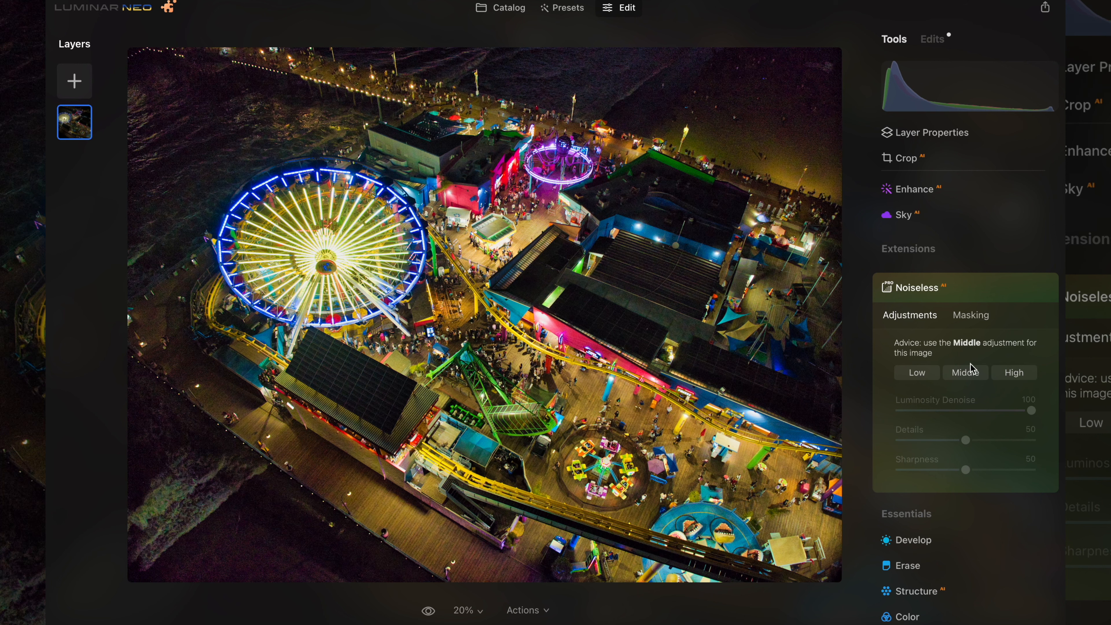
click(967, 373)
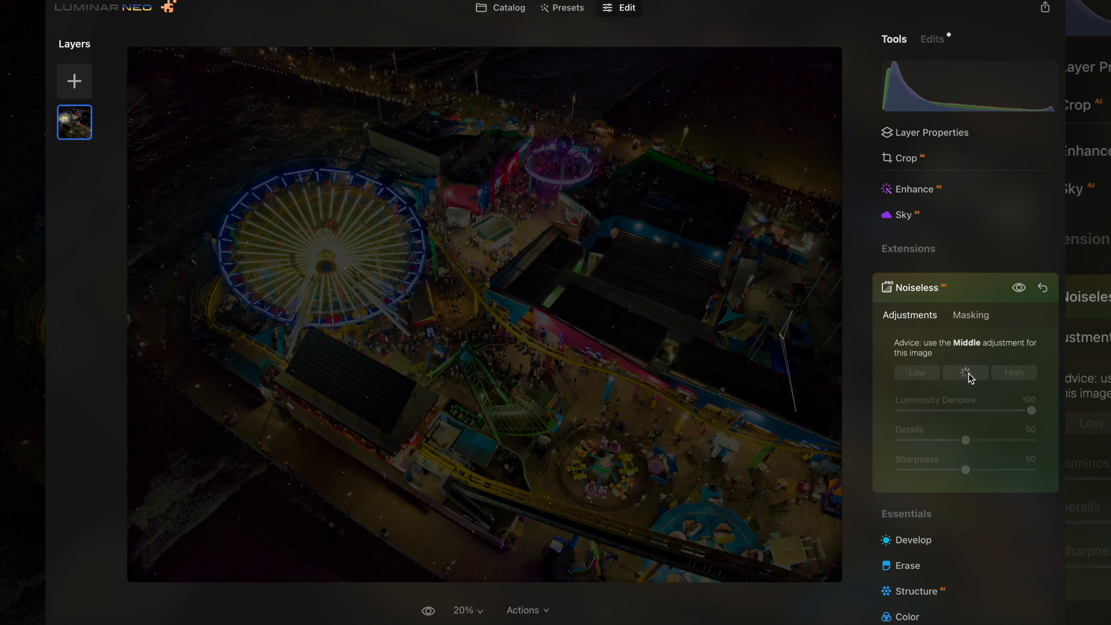
Inspect the crowd and the dark areas at 100%, comparing them with and without Noiseless AI.
scroll(504, 360, up, 10)
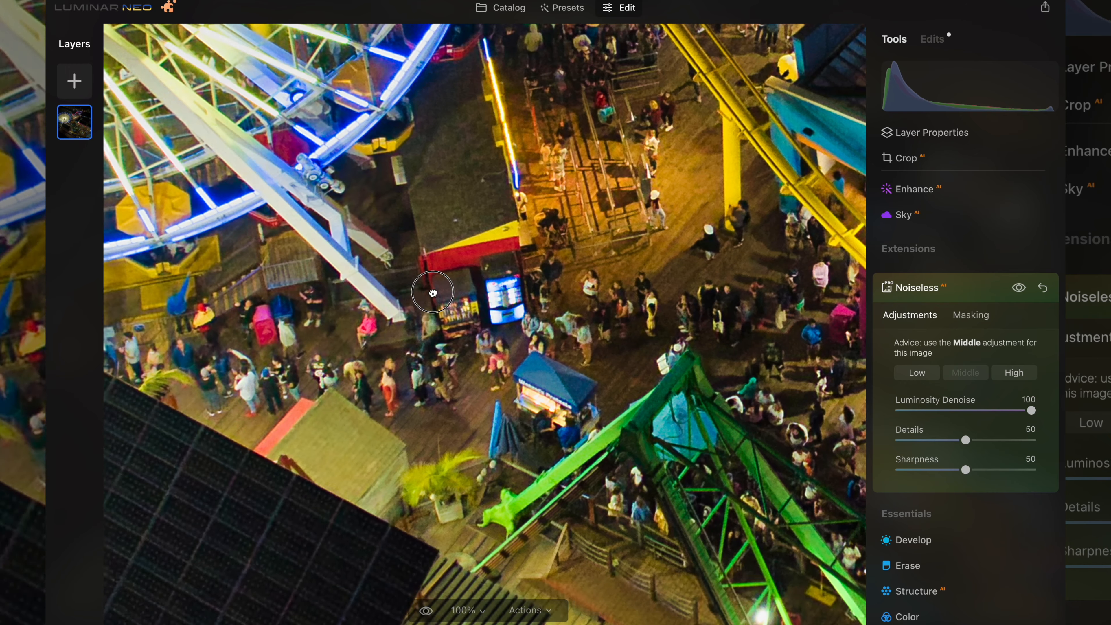
scroll(414, 233, left, 5)
scroll(414, 233, left, 10)
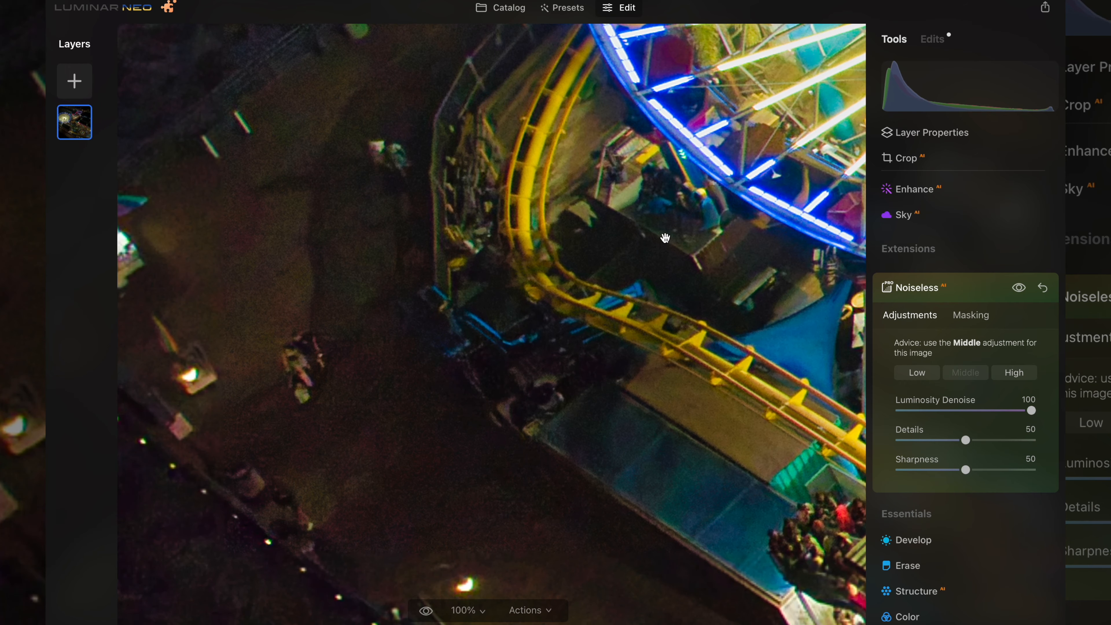
click(1020, 288)
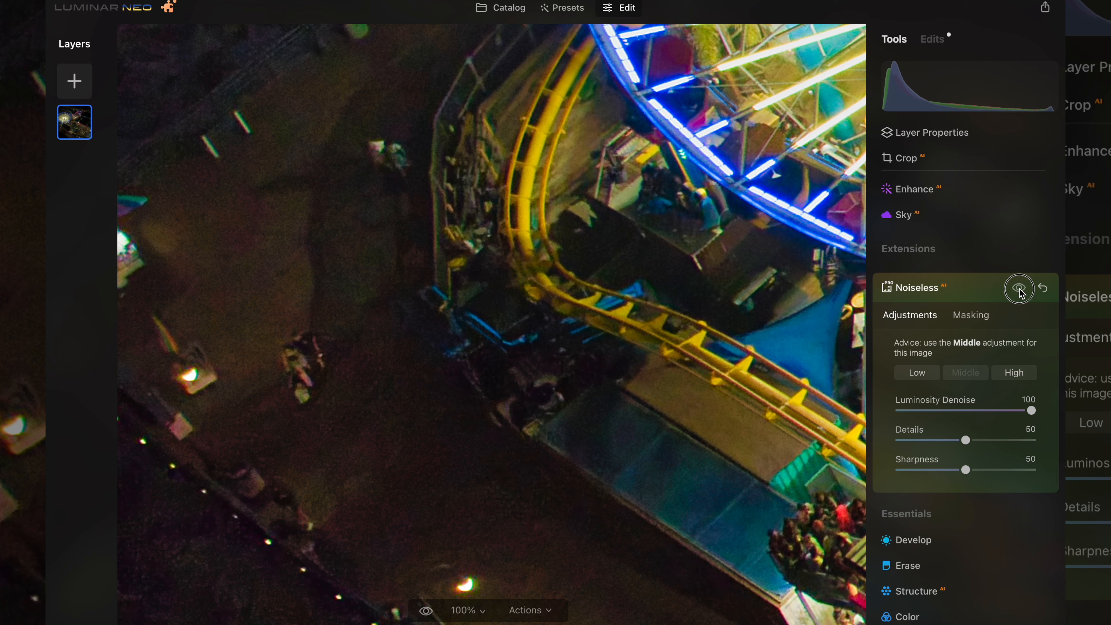
click(1020, 290)
Raise the Noiseless AI Details and Sharpness for the whole Ferris wheel photo.
double_click(646, 250)
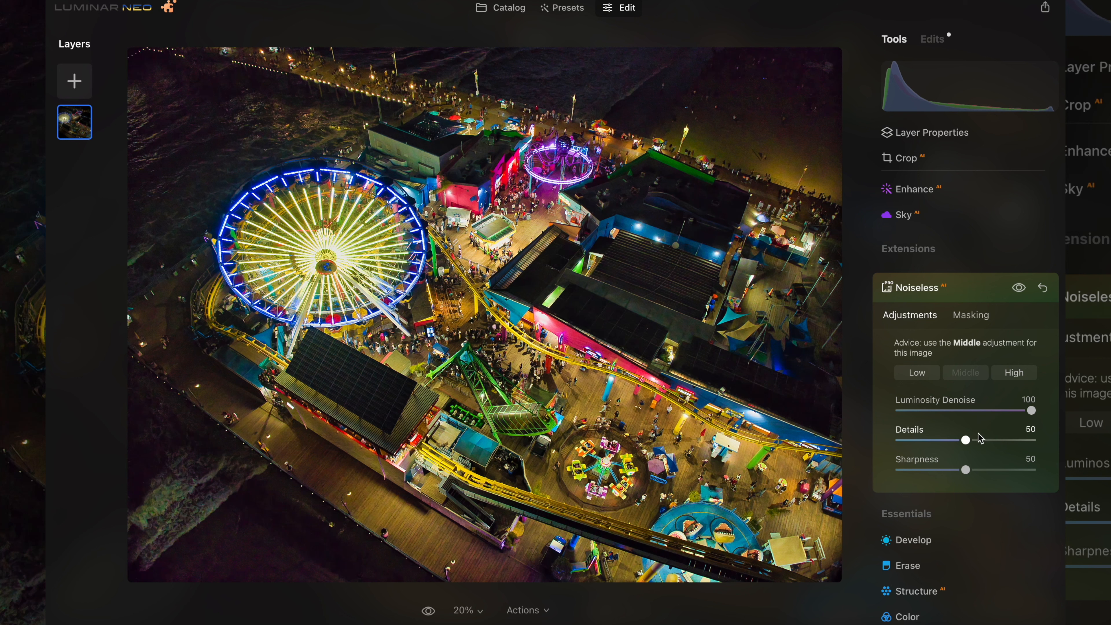
drag(971, 443, 1002, 471)
click(904, 288)
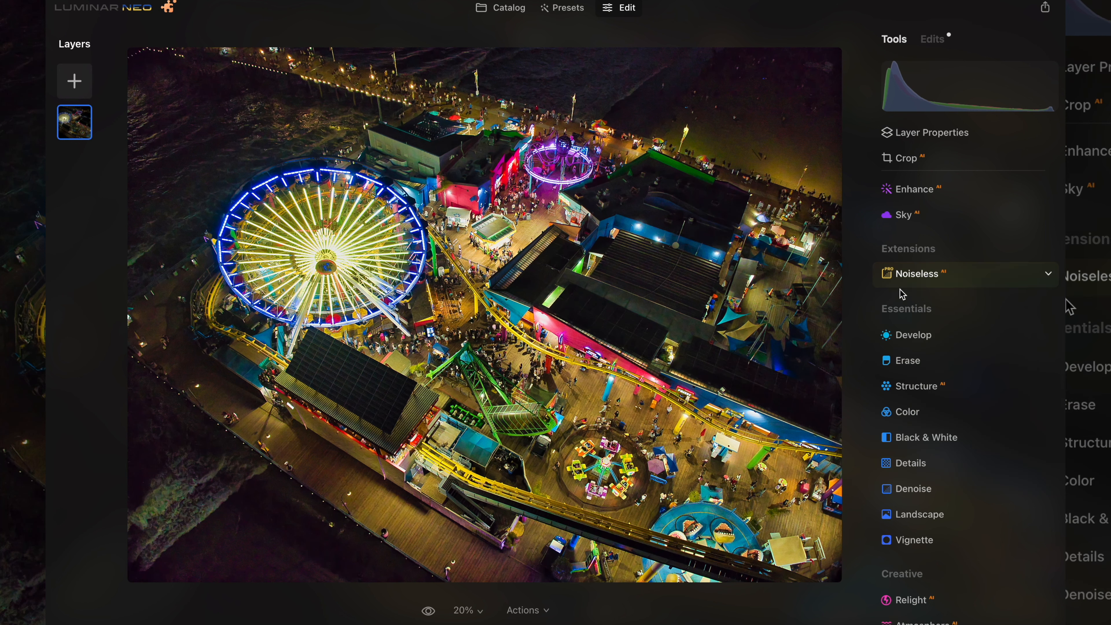
Apply the Mystical effect to the pier photo with an Amount of 24.
scroll(932, 368, down, 5)
scroll(932, 368, down, 5)
click(915, 281)
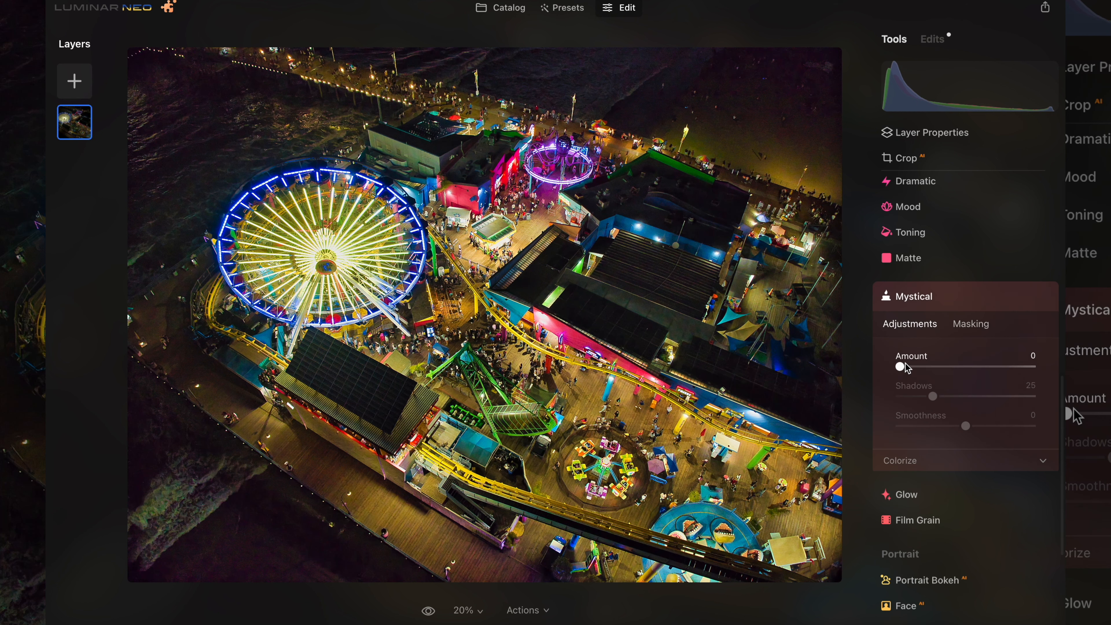
drag(900, 368, 932, 367)
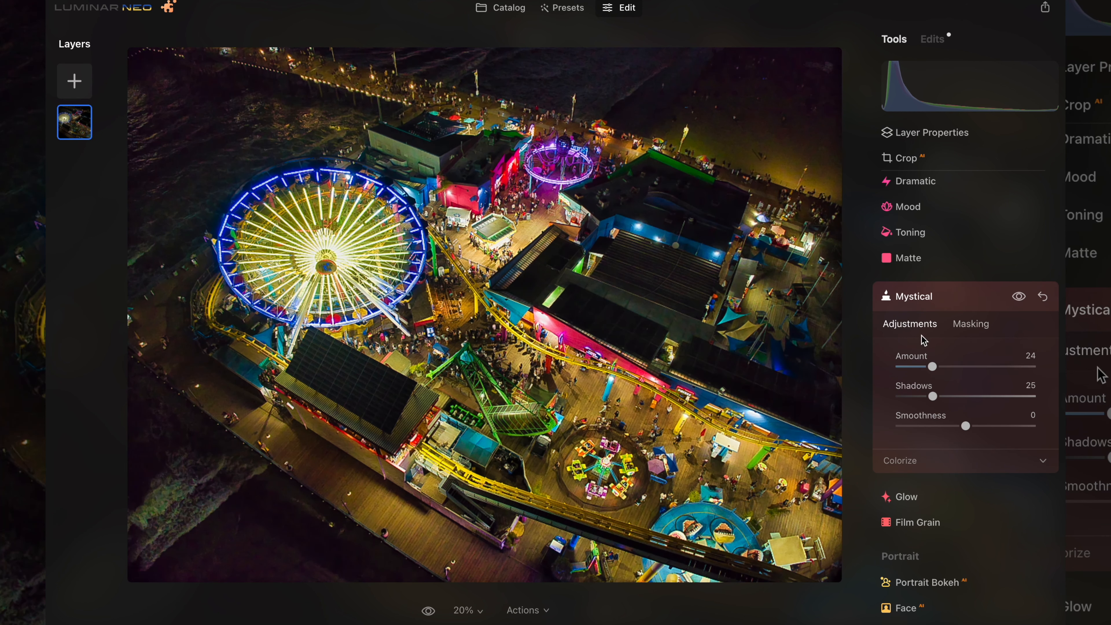
click(916, 301)
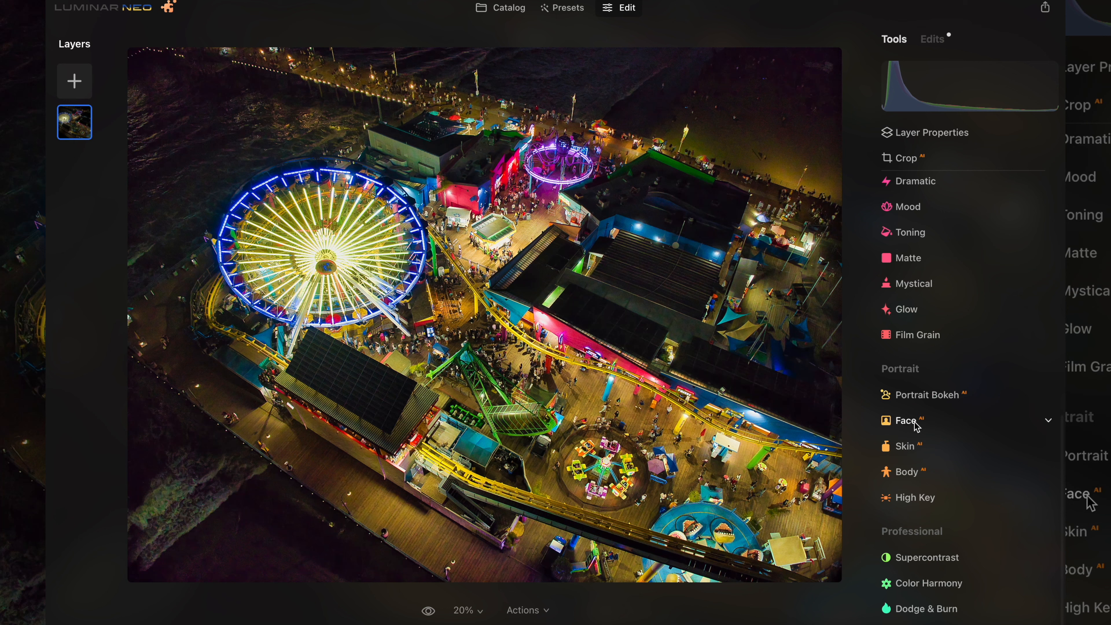
Add a moderate Glow effect to the lights of the pier photo.
click(906, 309)
drag(902, 417, 930, 416)
click(912, 323)
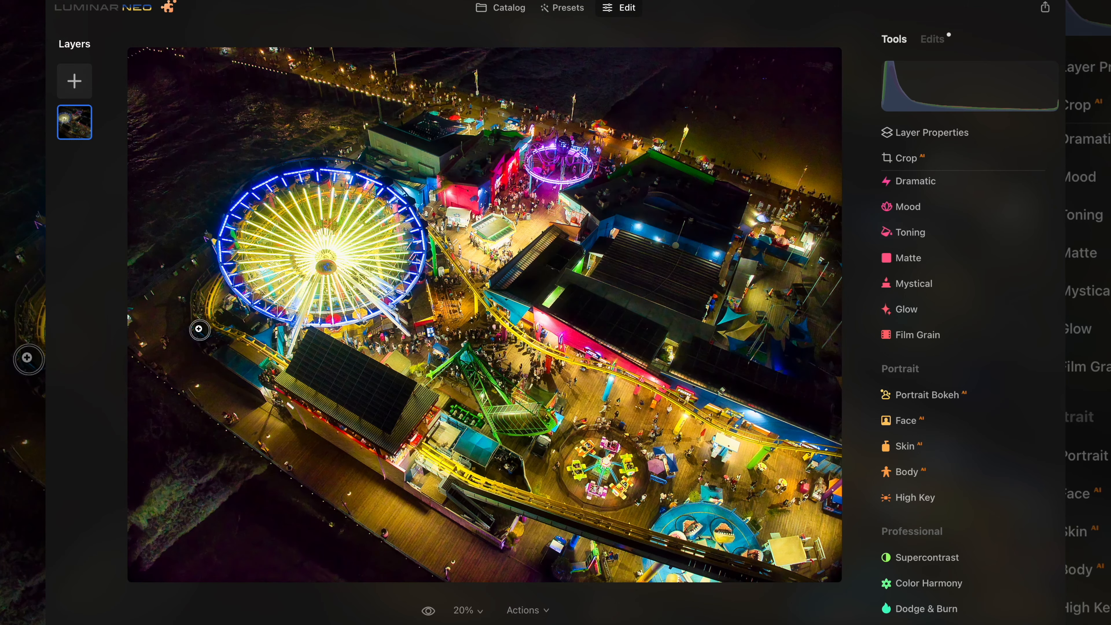
Examine the roller coaster track, the dark rooftops and the blue canopy at 100% for remaining noise.
click(203, 327)
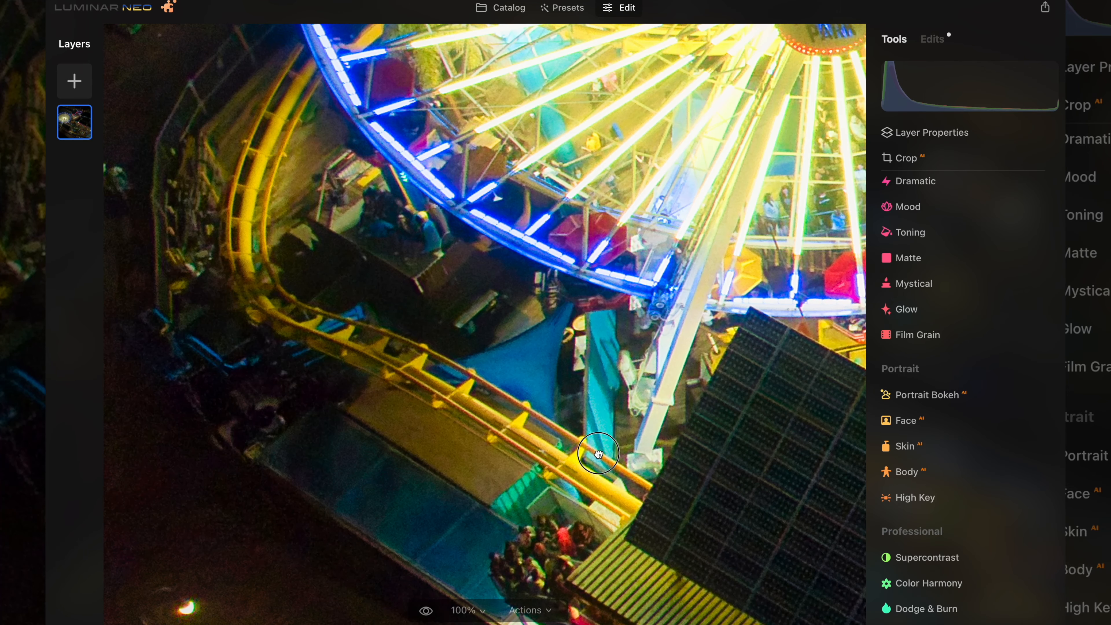
drag(599, 454, 337, 207)
drag(555, 405, 359, 372)
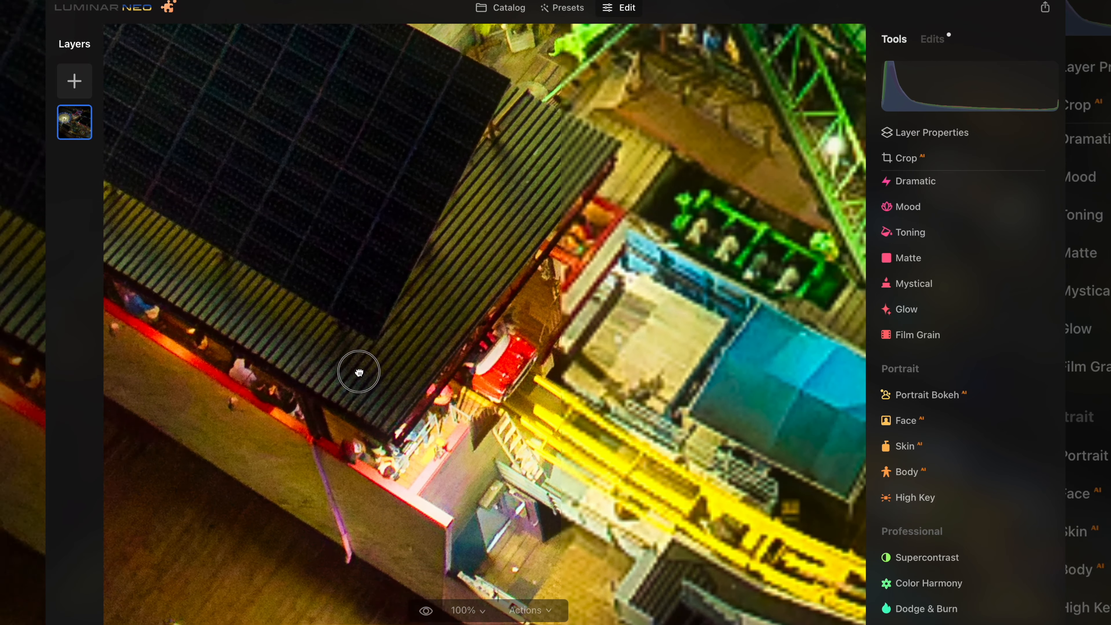
drag(613, 394, 354, 365)
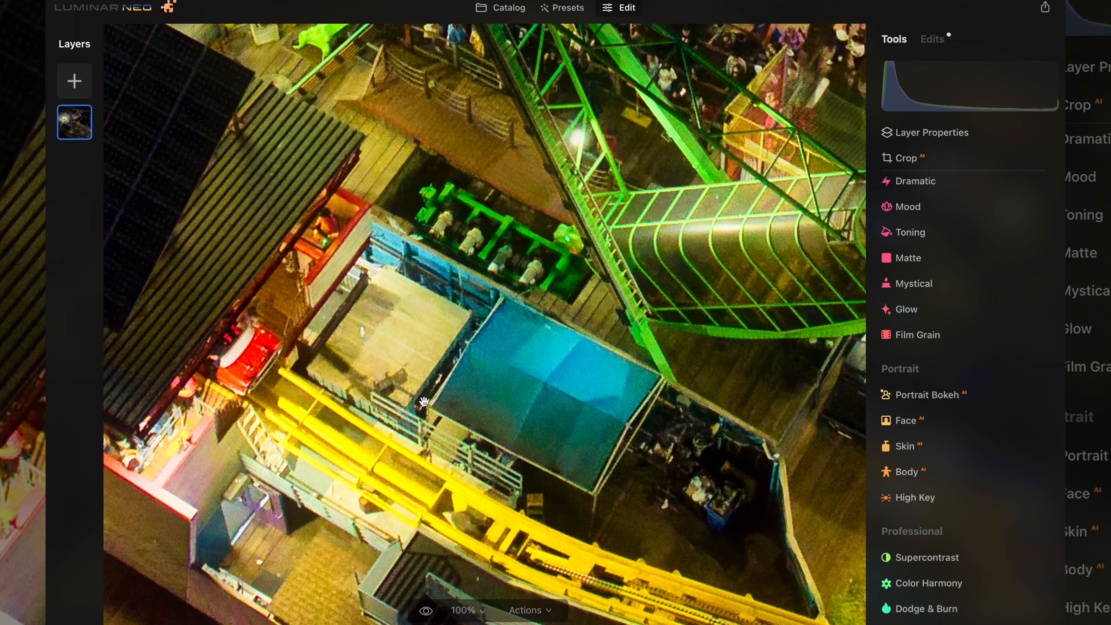
Open the blue-lit Ferris wheel photo DJI_0002.dng from the catalog for editing.
click(506, 8)
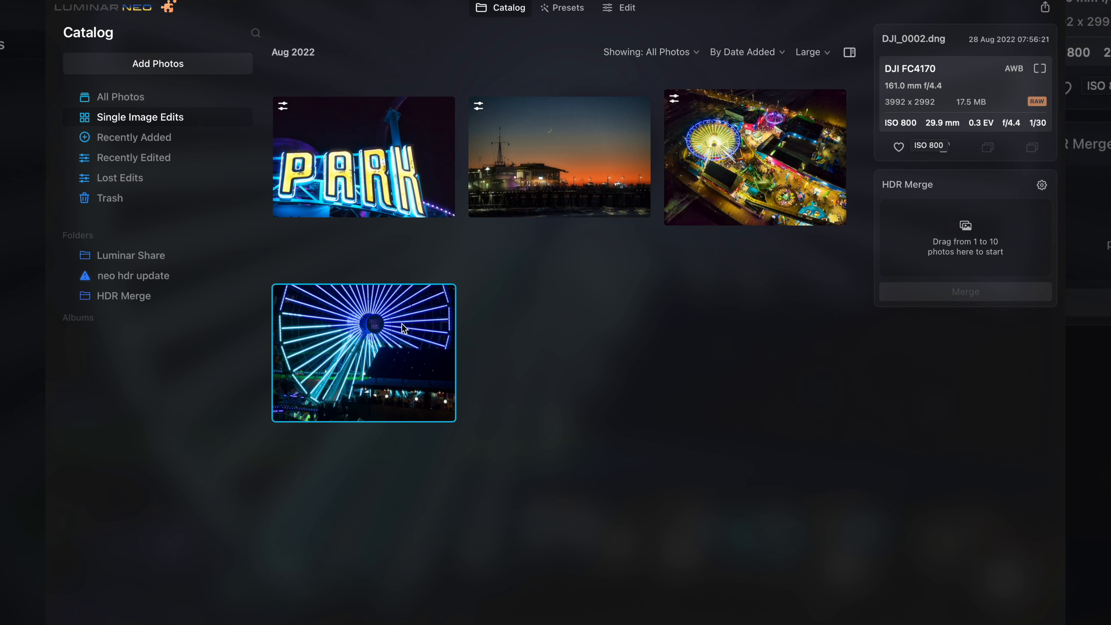
double_click(379, 328)
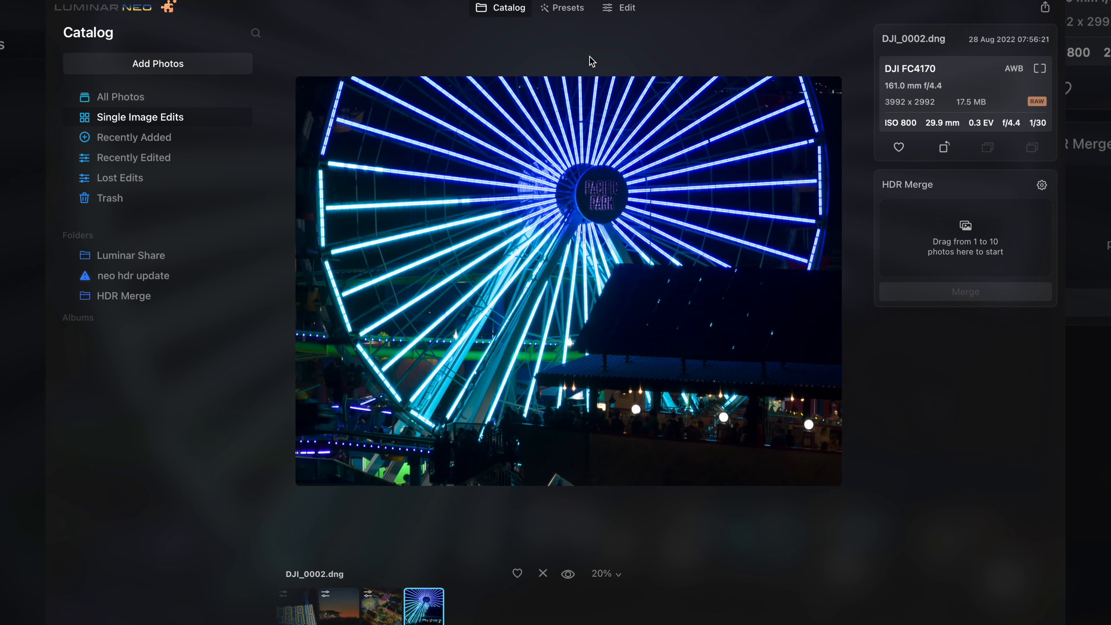
click(627, 9)
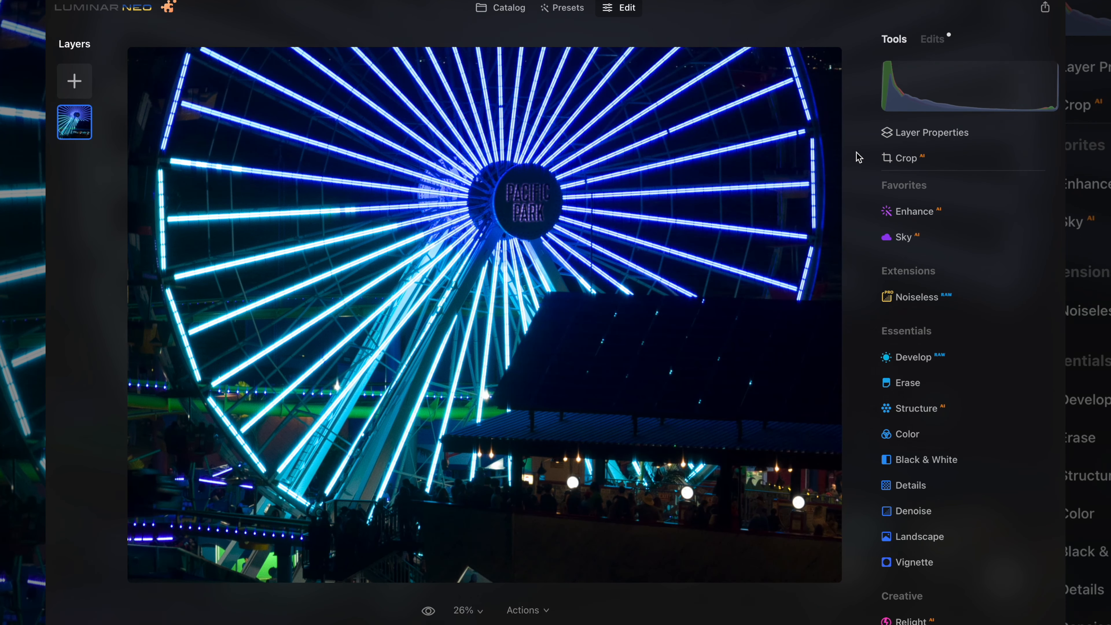
Set the Enhance AI Accent to 98 for the blue Ferris wheel photo.
click(929, 218)
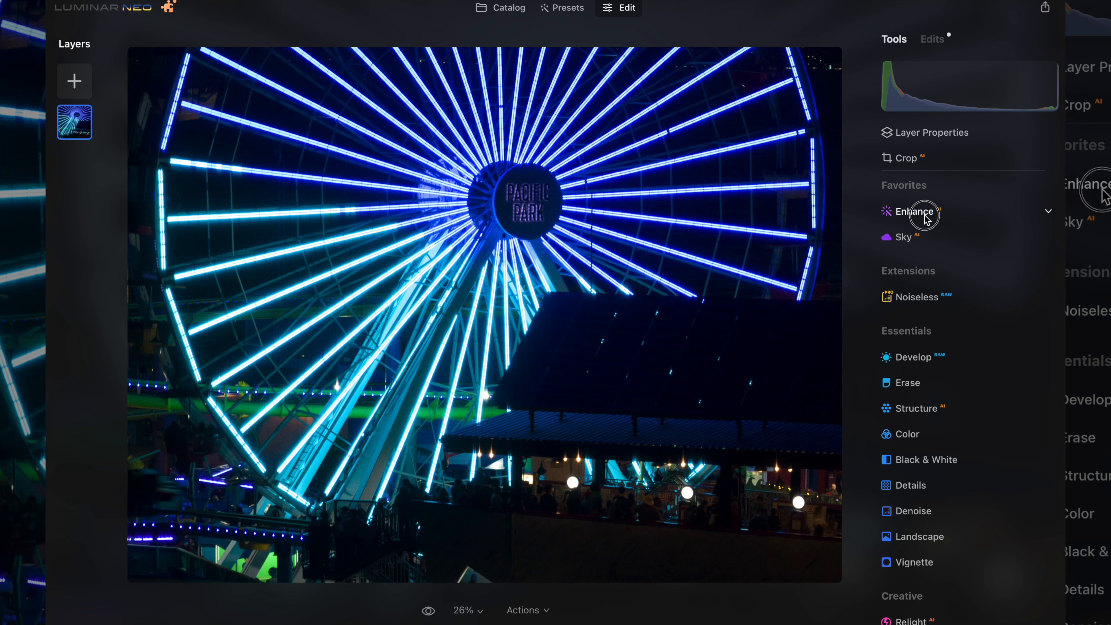
drag(898, 294, 1031, 298)
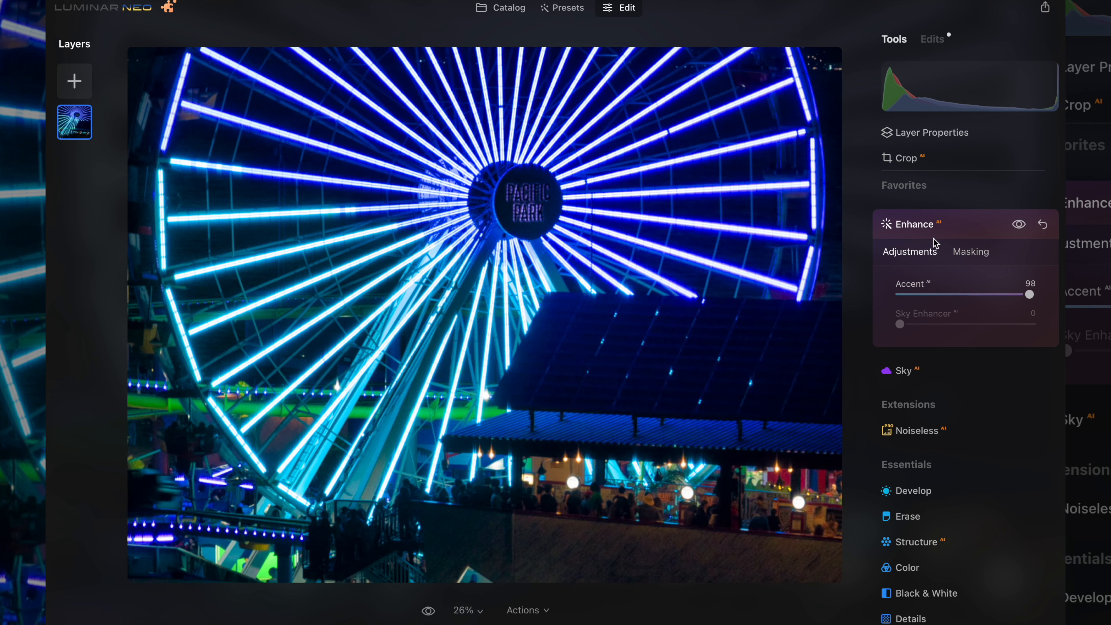
click(916, 226)
Examine the noise in the crowd, the corrugated roof and the wall below at 100%.
scroll(921, 309, down, 10)
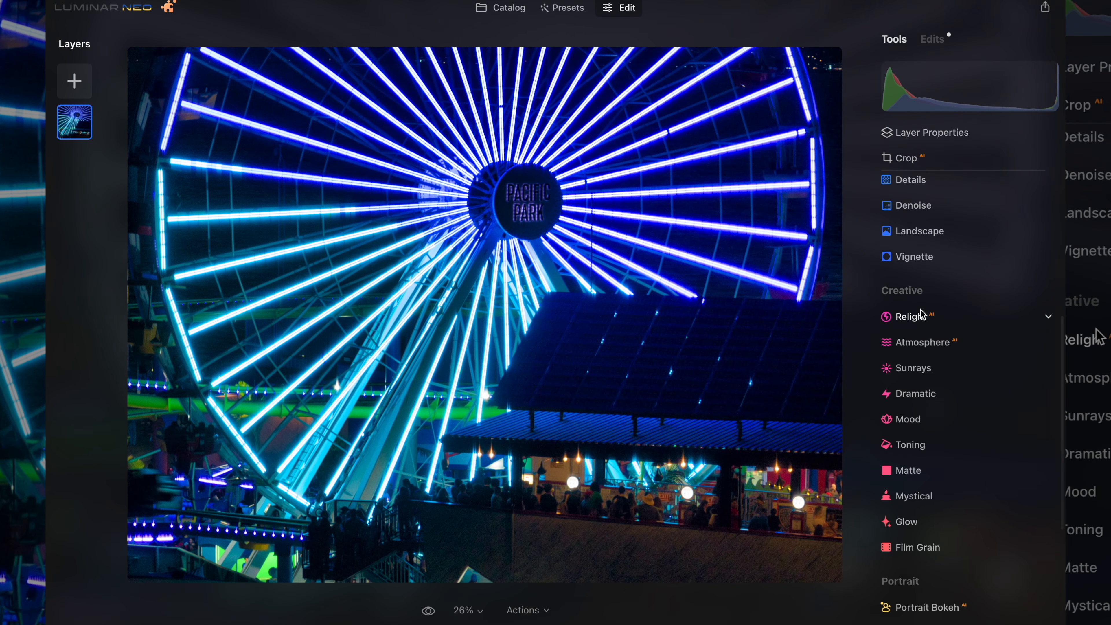
scroll(920, 309, up, 4)
scroll(921, 310, up, 3)
click(654, 503)
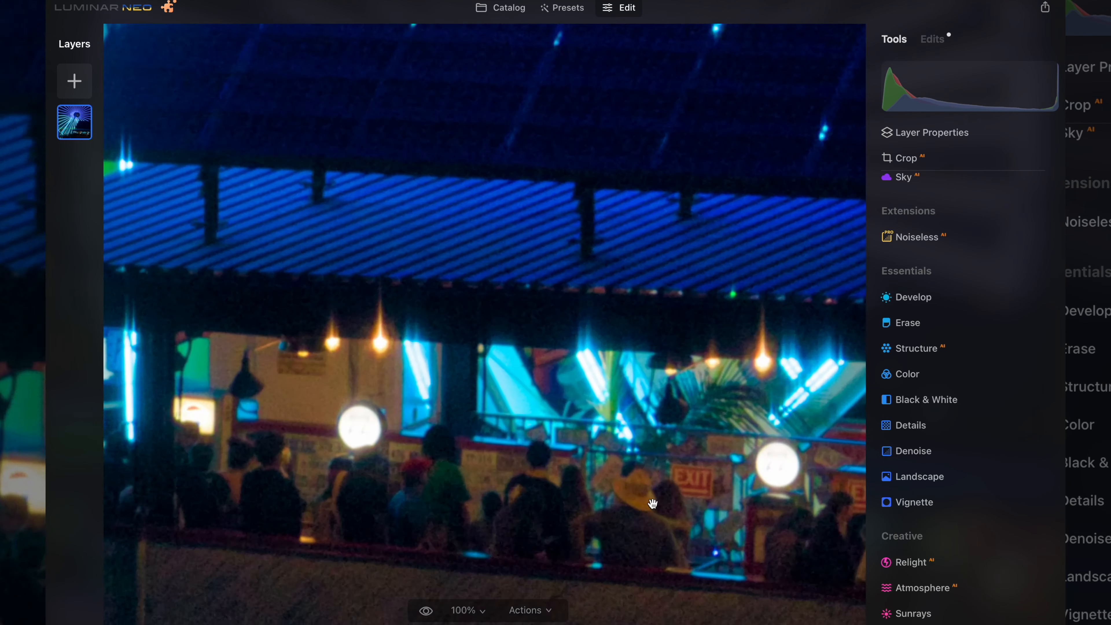
scroll(664, 472, right, 10)
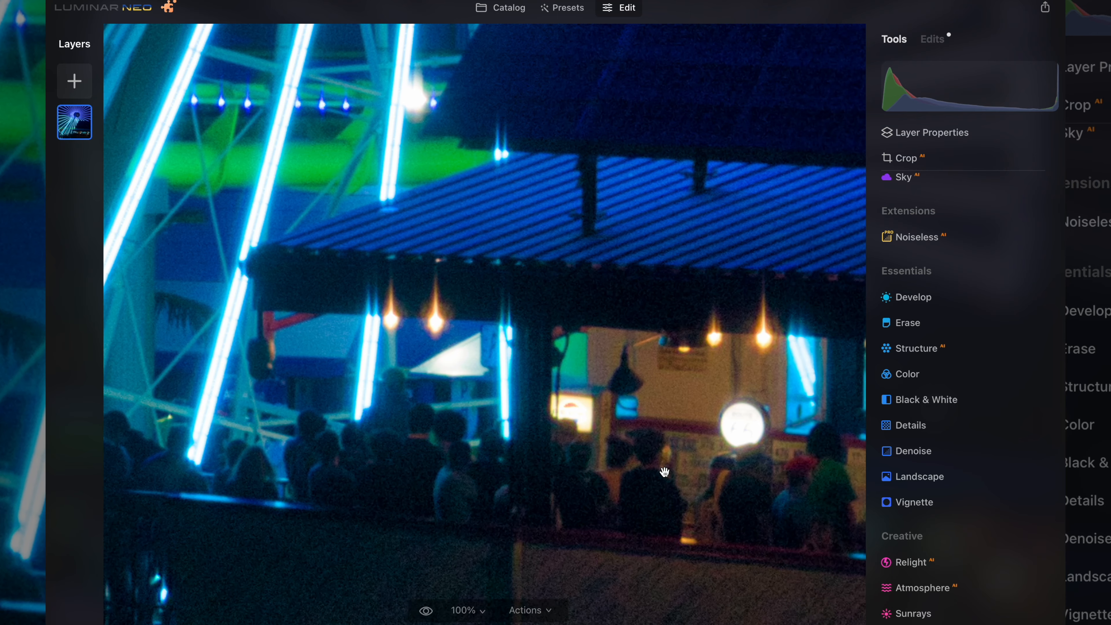
scroll(665, 472, right, 5)
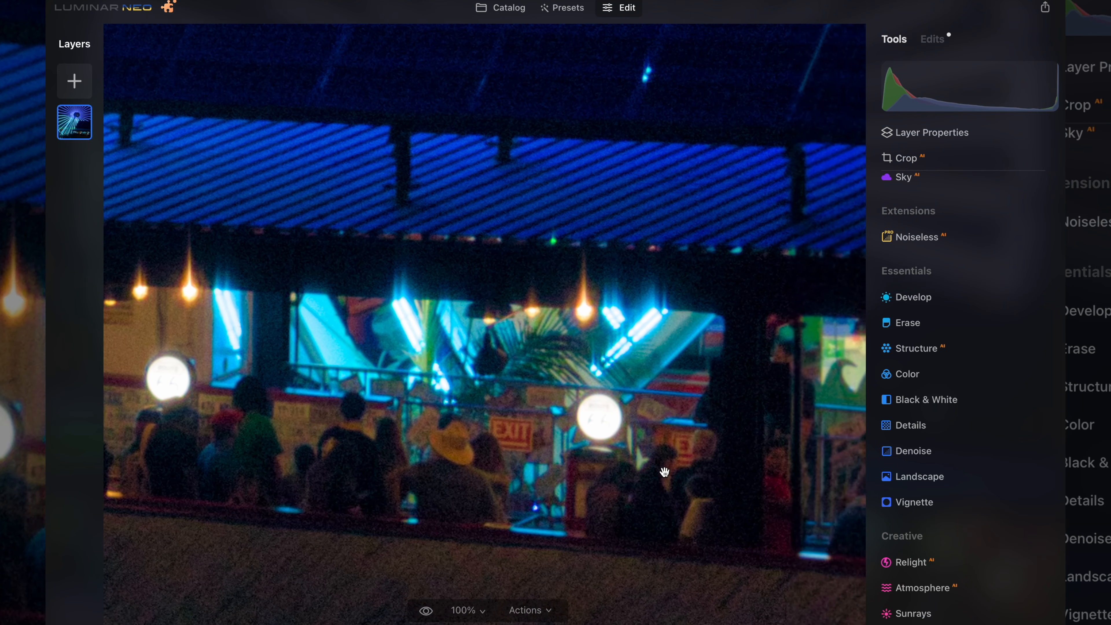
Set the Structure AI Amount to 35 and return to the full view of the photo.
scroll(935, 383, down, 4)
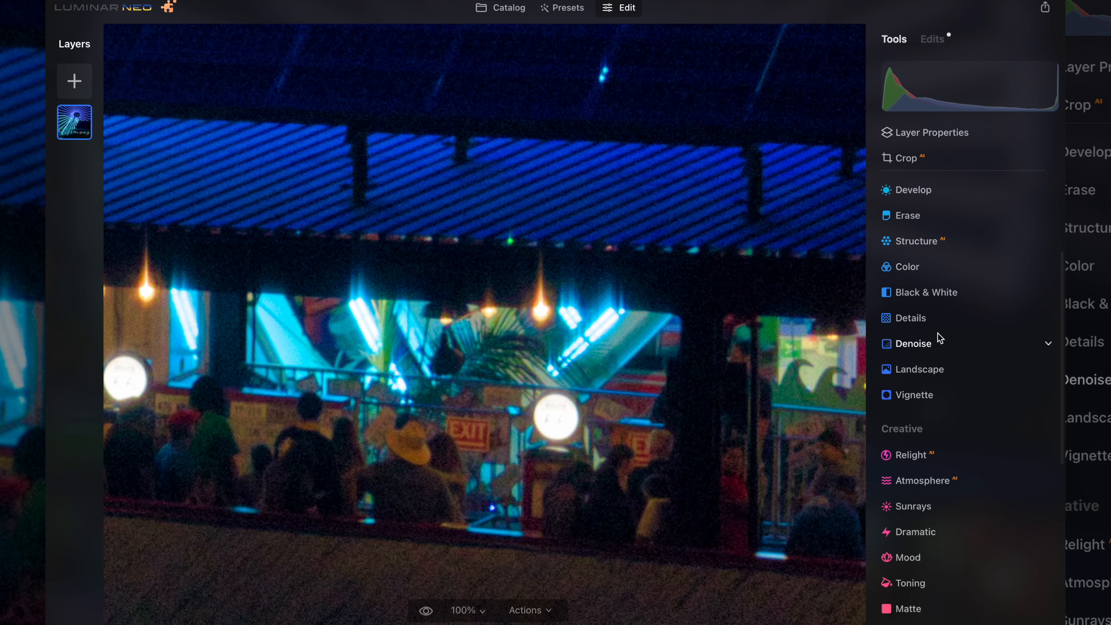
scroll(938, 340, up, 1)
click(921, 271)
drag(966, 351, 993, 350)
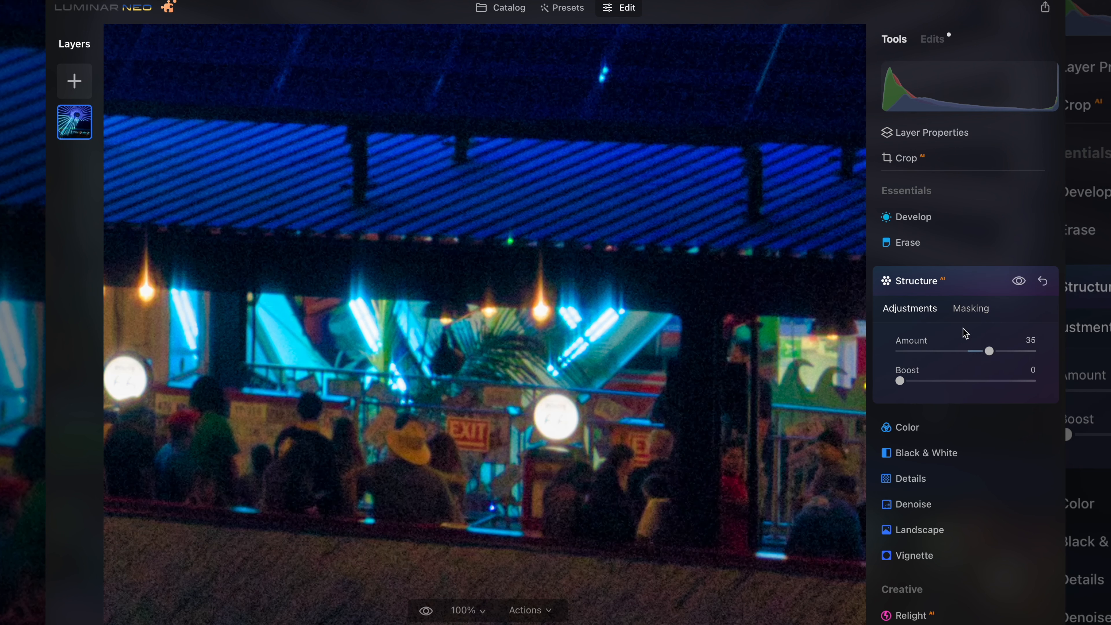
click(920, 281)
click(532, 430)
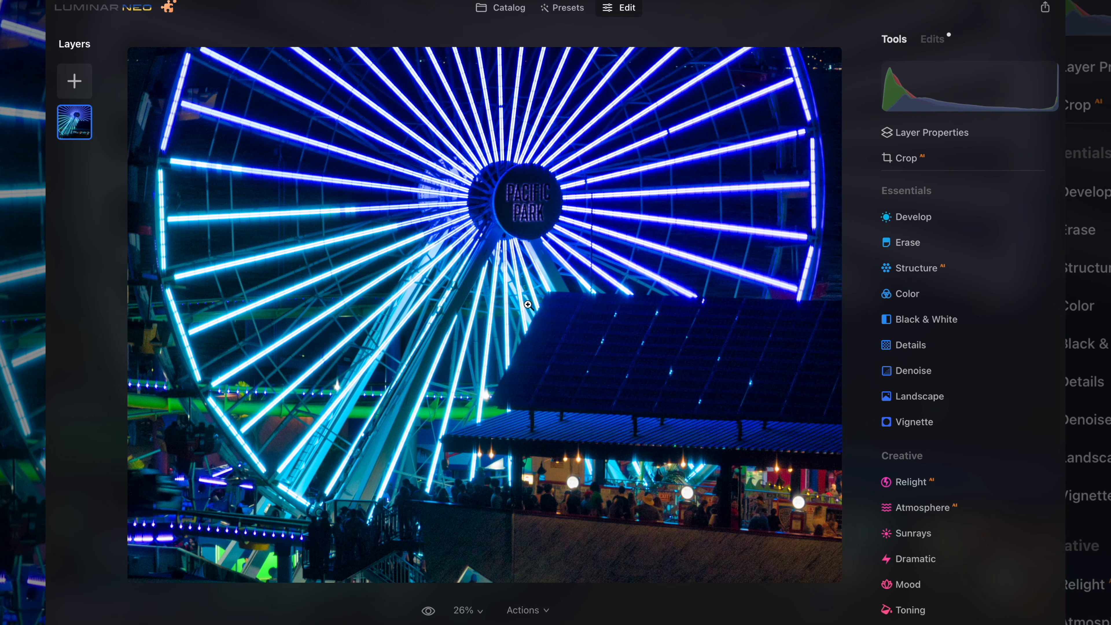
Apply Noiseless AI at Low strength to the blue Ferris wheel photo.
scroll(952, 223, up, 3)
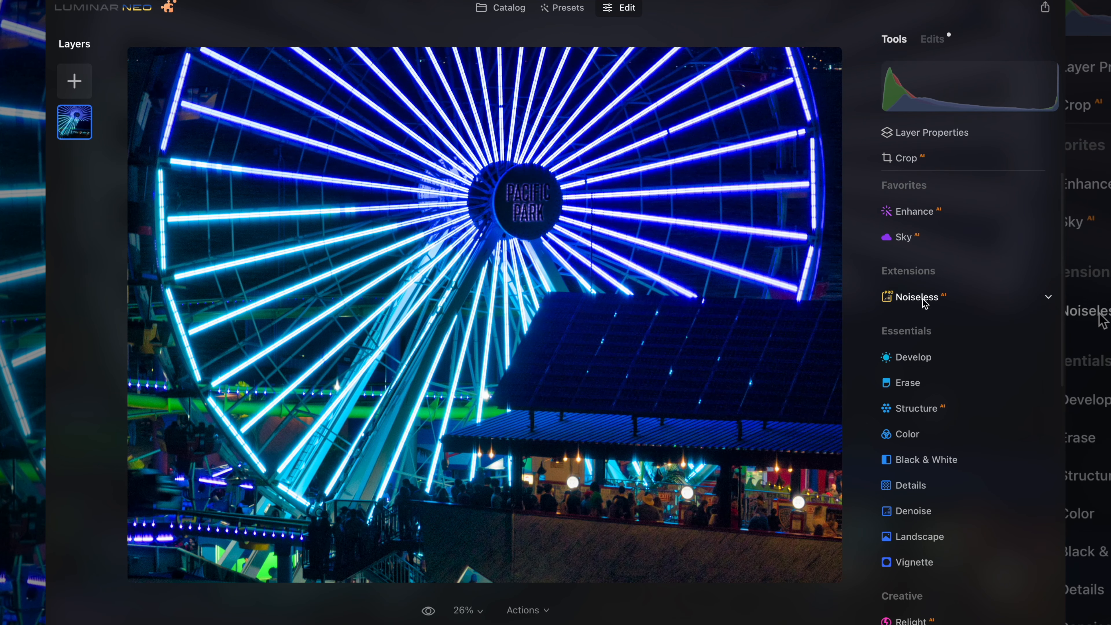
click(923, 301)
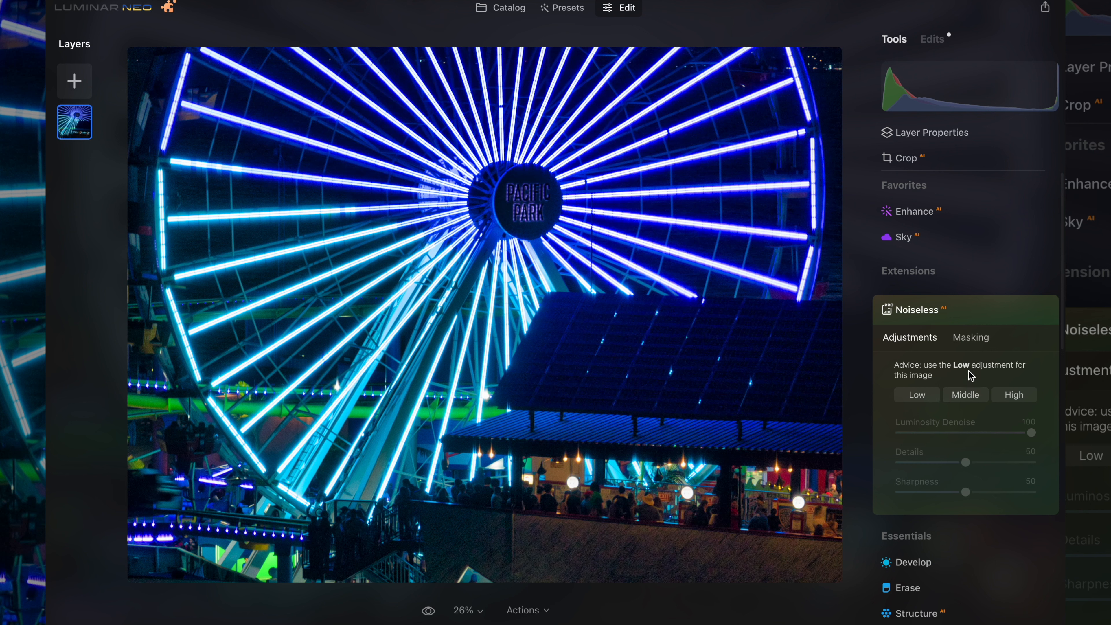
click(917, 395)
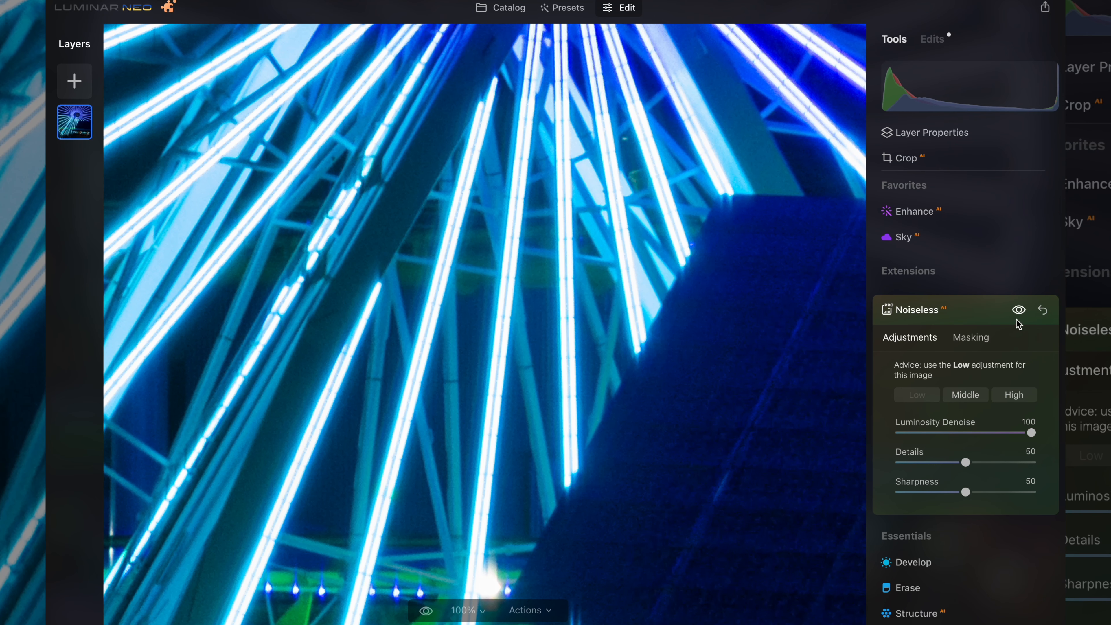
Compare the wheel spokes with and without Noiseless AI at 100%, and inspect the crowd near the stairs.
click(1016, 315)
click(945, 302)
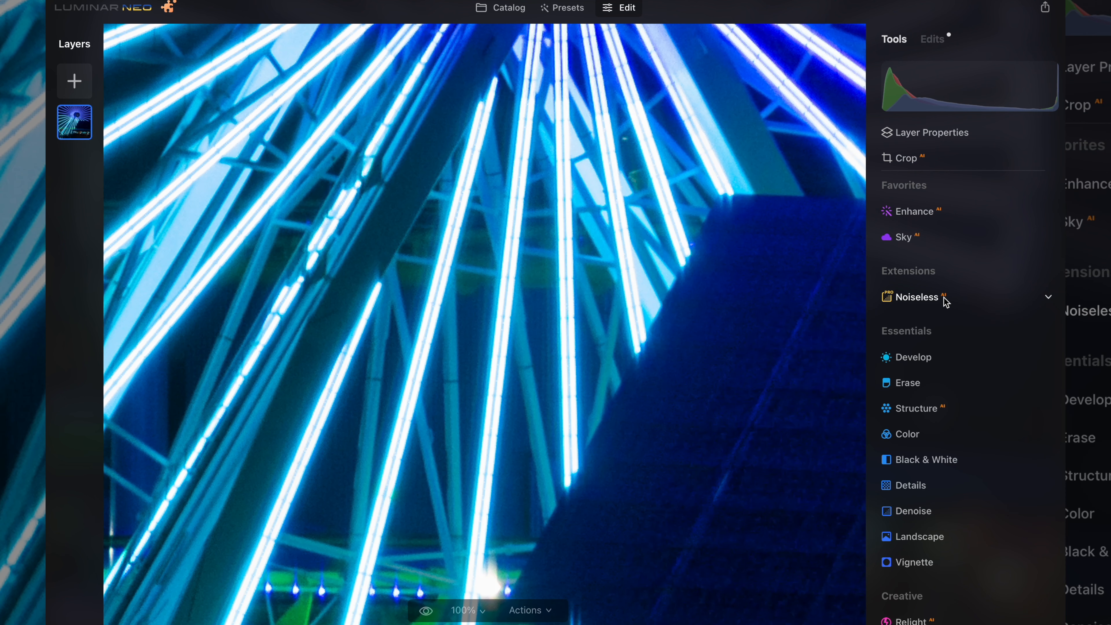
scroll(476, 327, down, 10)
scroll(477, 329, down, 10)
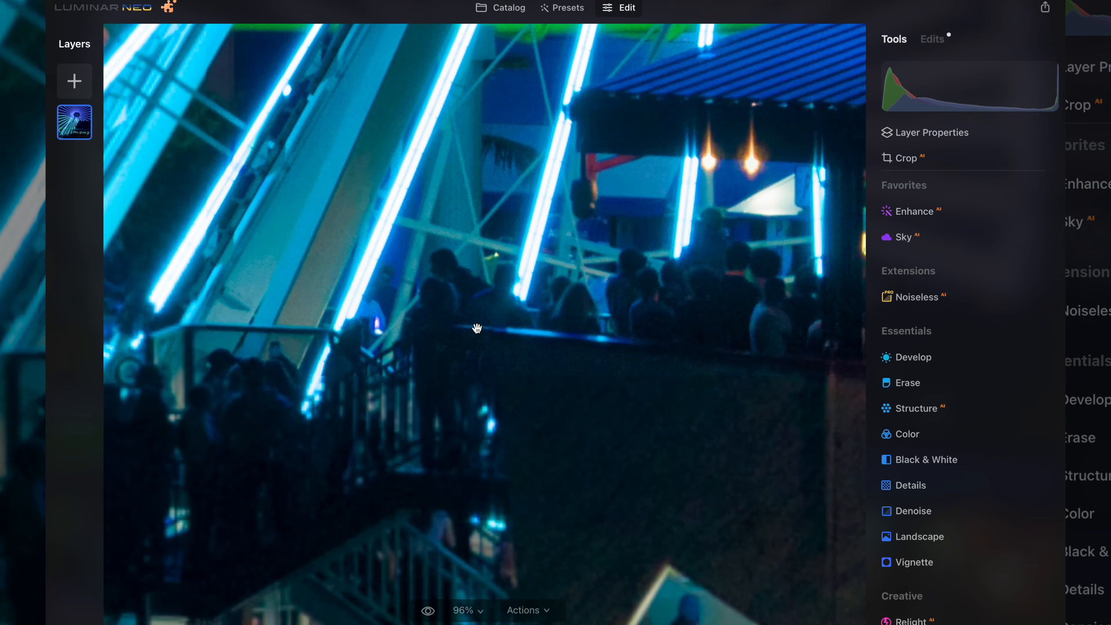
click(488, 336)
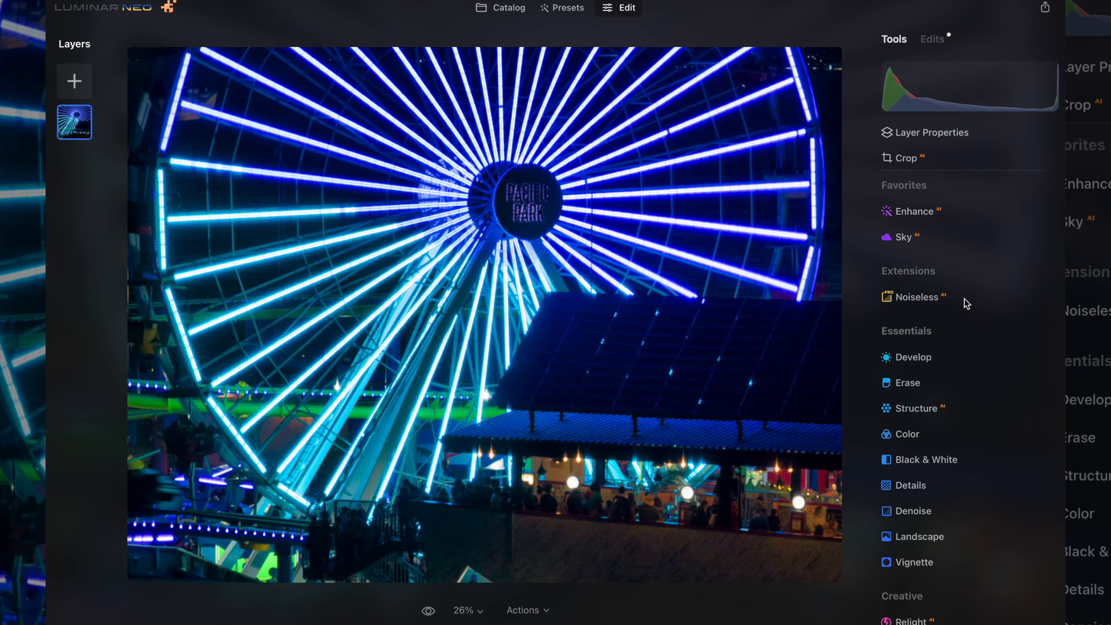
Develop the photo's light with Exposure 1.46, Smart Contrast 28, Highlights -57 and Shadows 24.
click(892, 356)
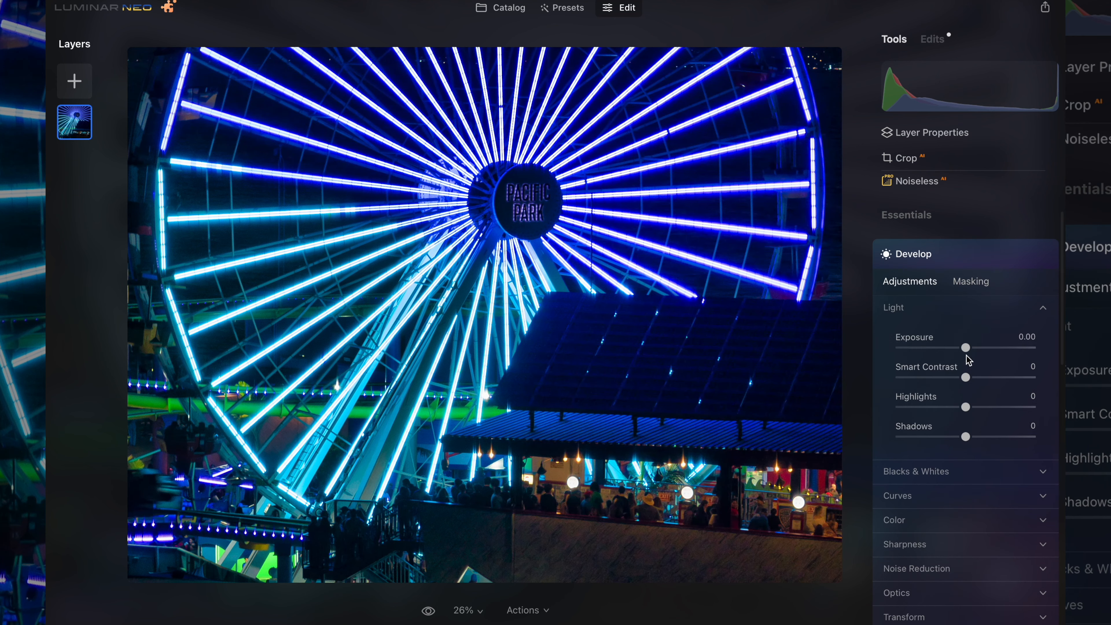
drag(966, 347, 988, 349)
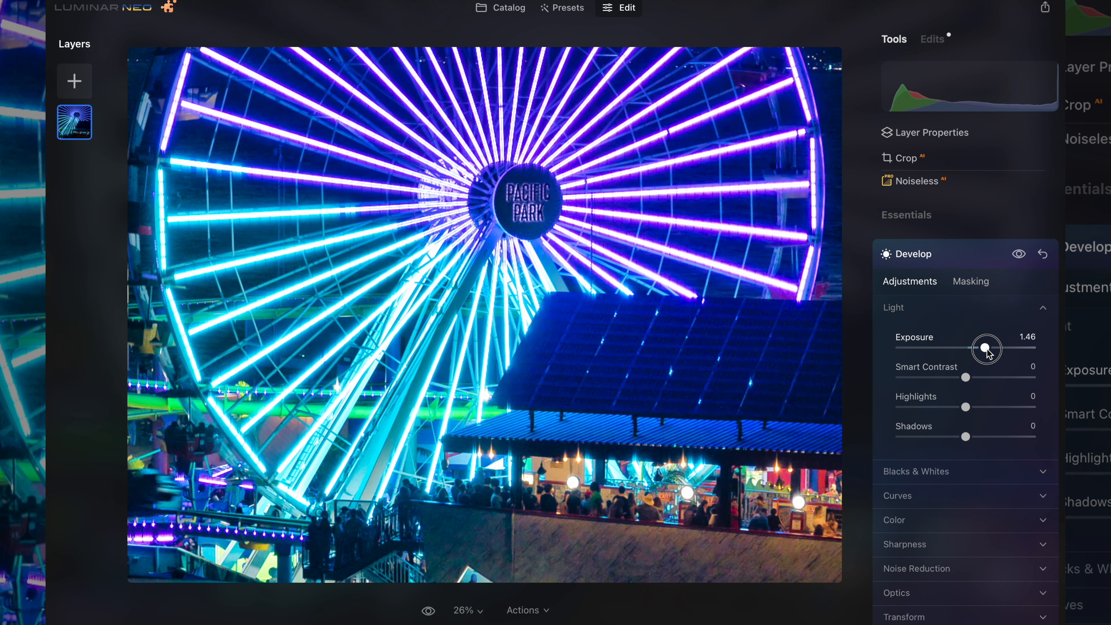
drag(966, 436, 924, 409)
drag(966, 377, 984, 378)
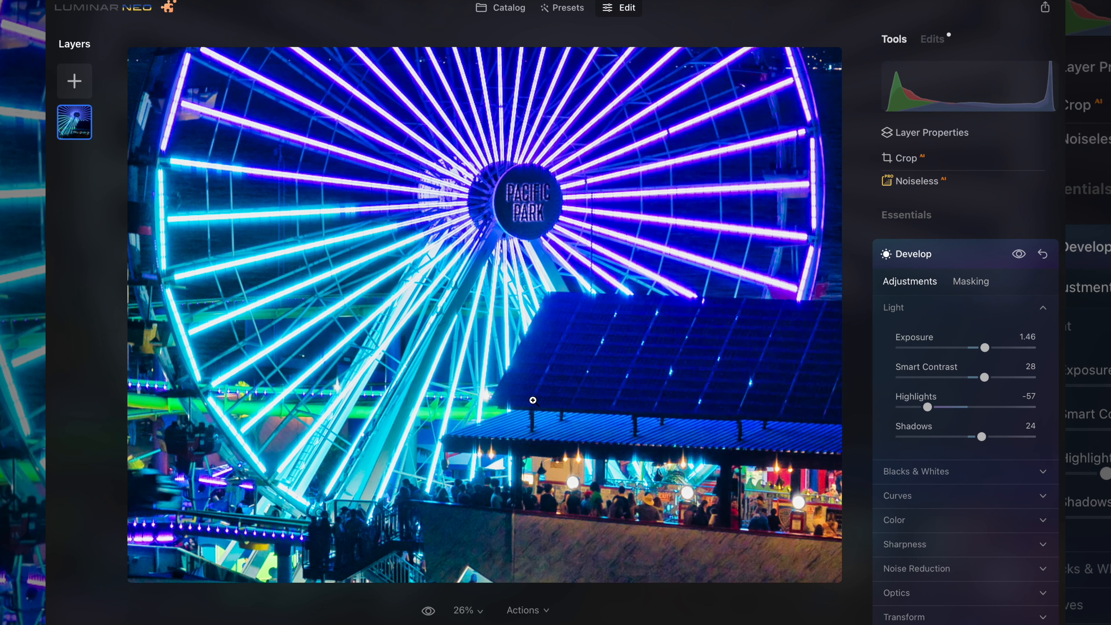
Zoom in on the crowd under the roof and compare it with the unedited original.
click(573, 495)
scroll(609, 469, right, 7)
scroll(609, 469, down, 4)
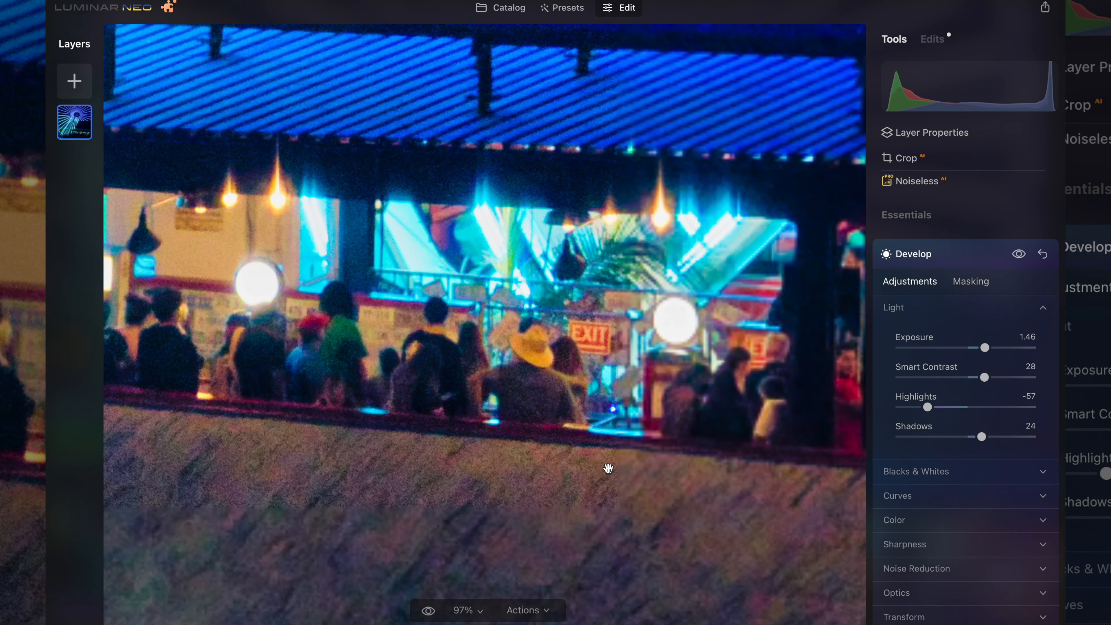
key(backslash)
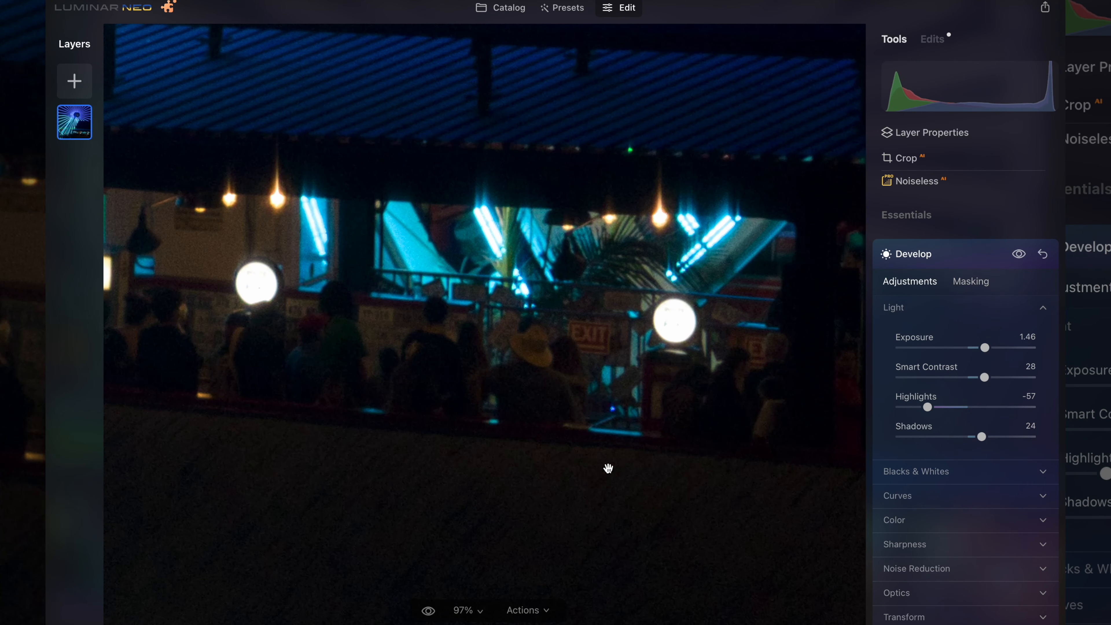
key(backslash)
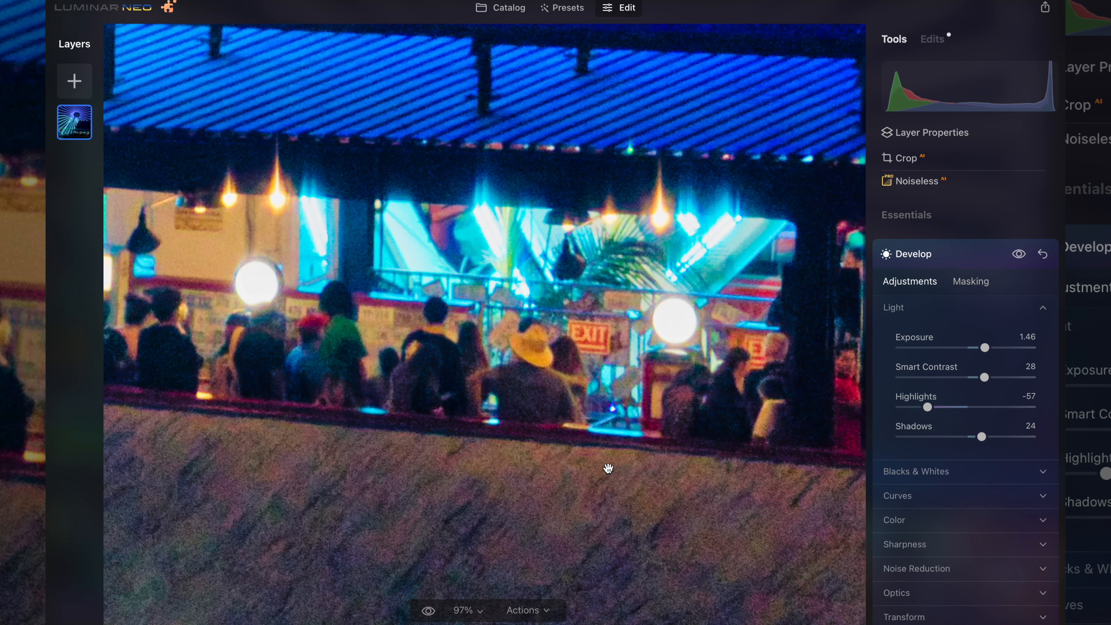
click(918, 254)
click(629, 411)
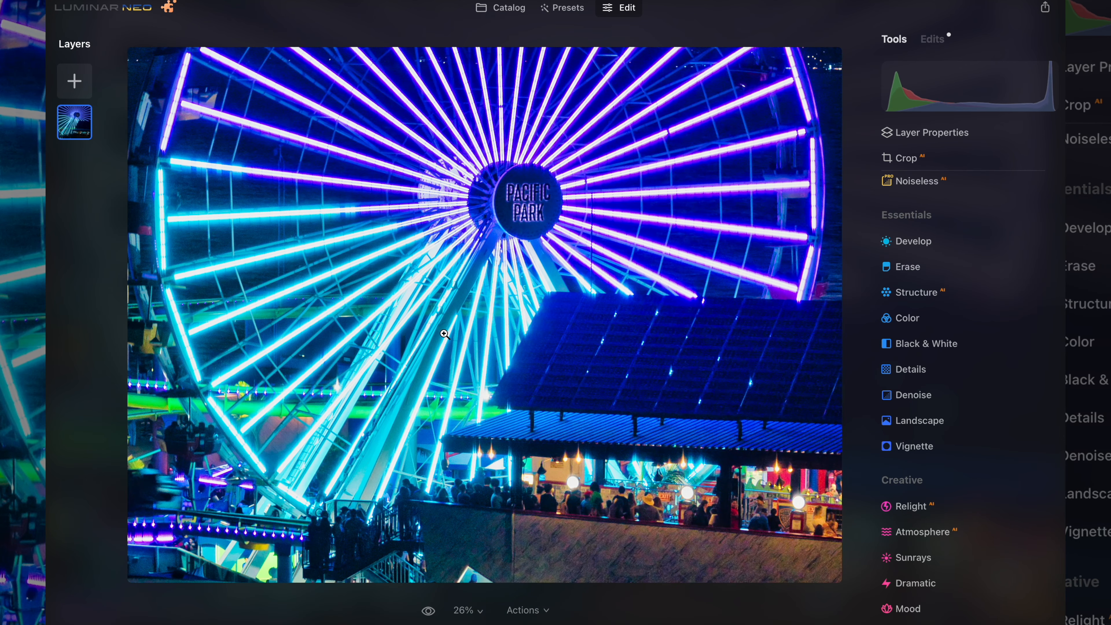